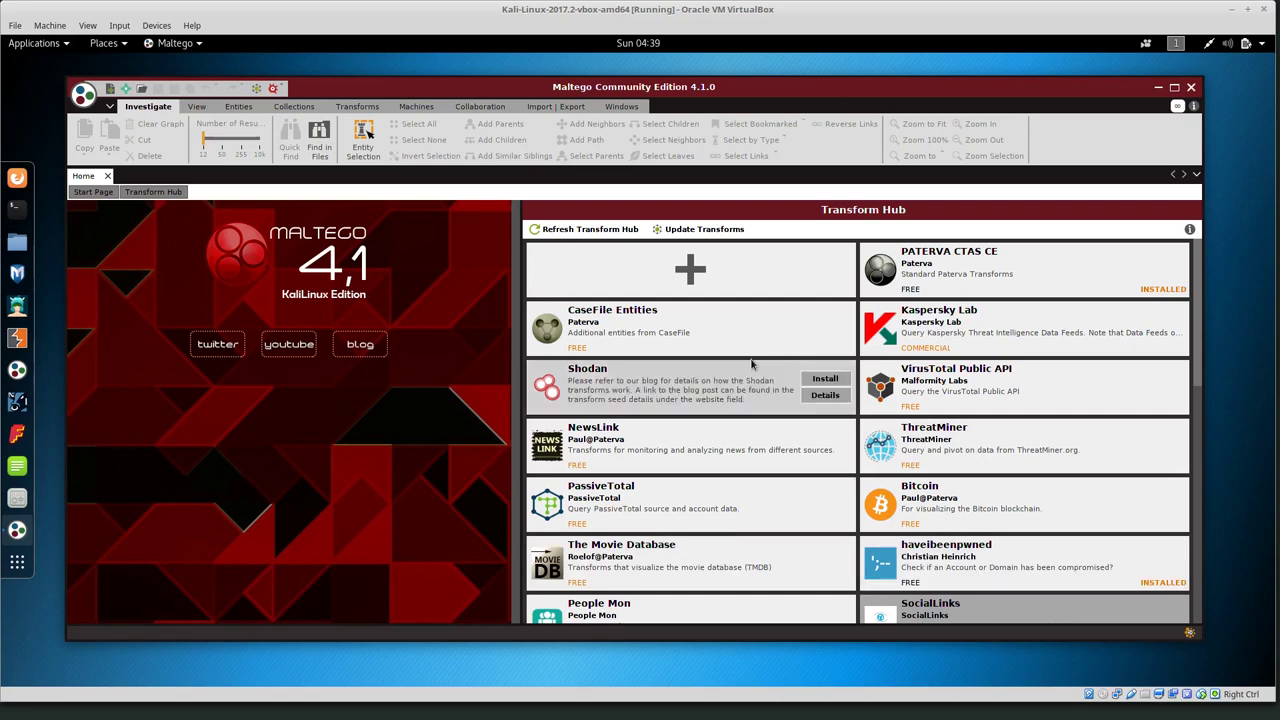
Step: Start a new empty graph and look at the Email Address entity type in the palette
mouse_move(724, 321)
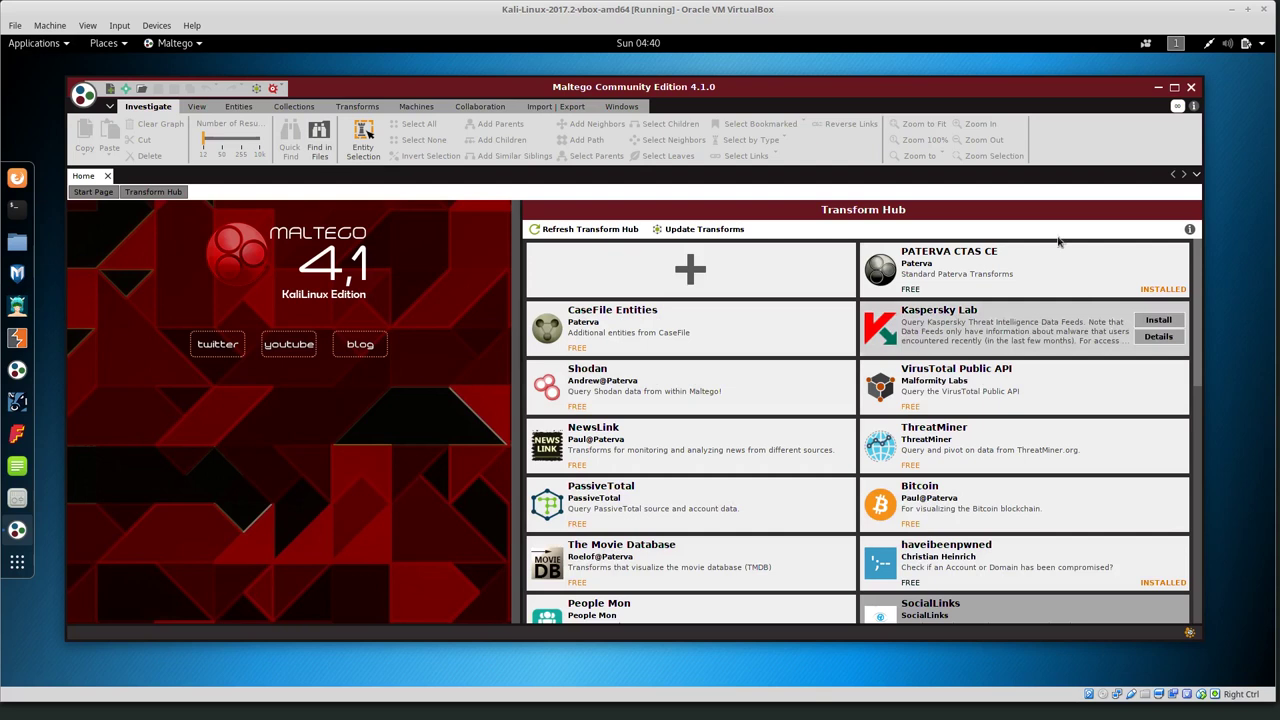
mouse_move(968, 378)
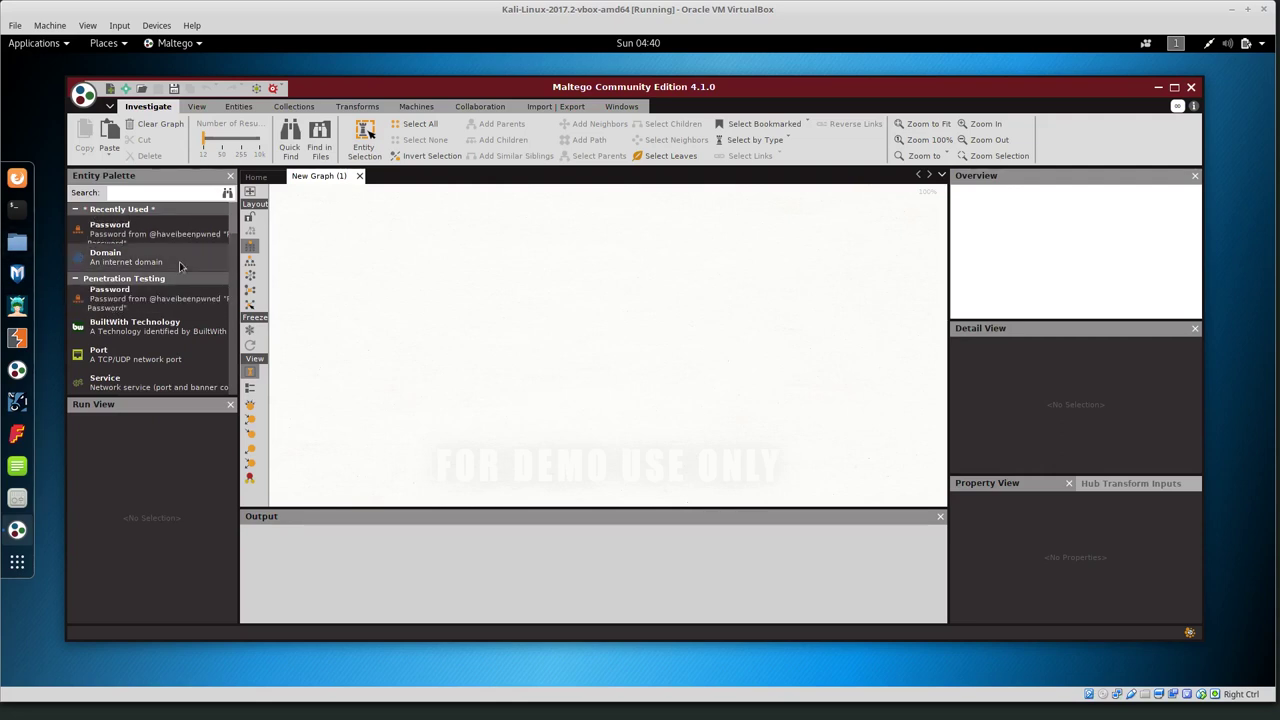
scroll(181, 296, "down", 5)
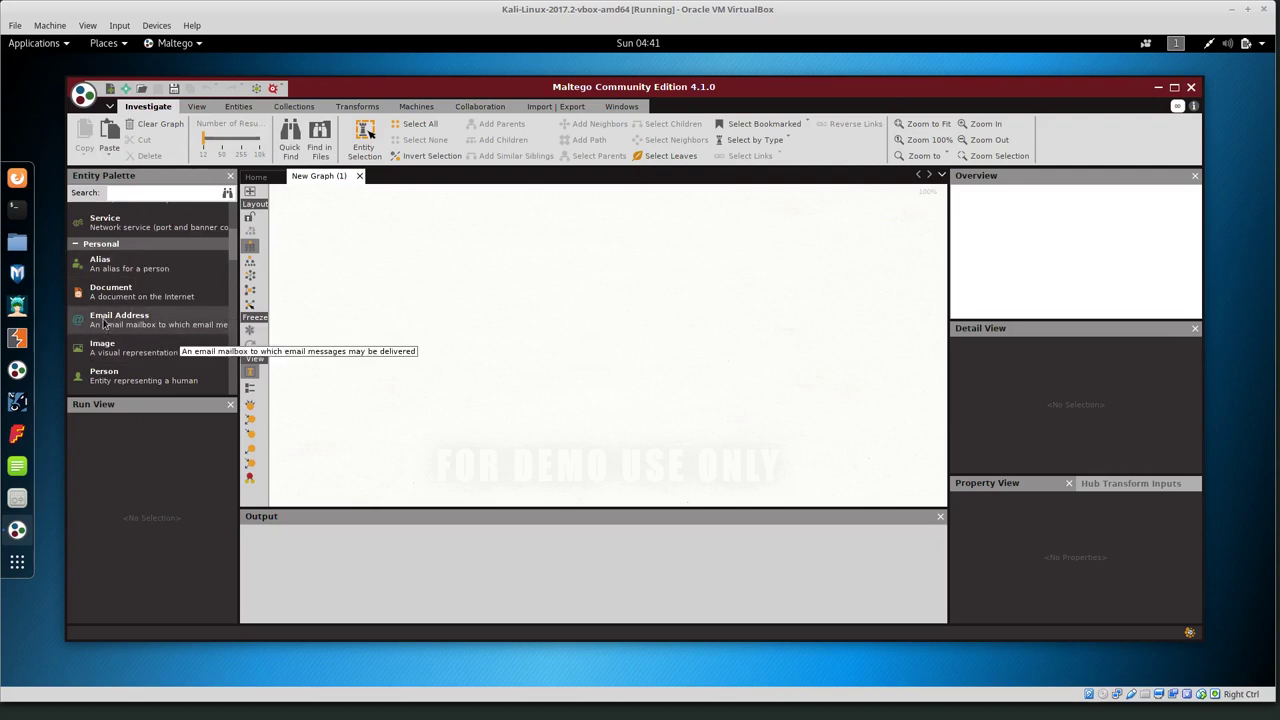
left_click(103, 322)
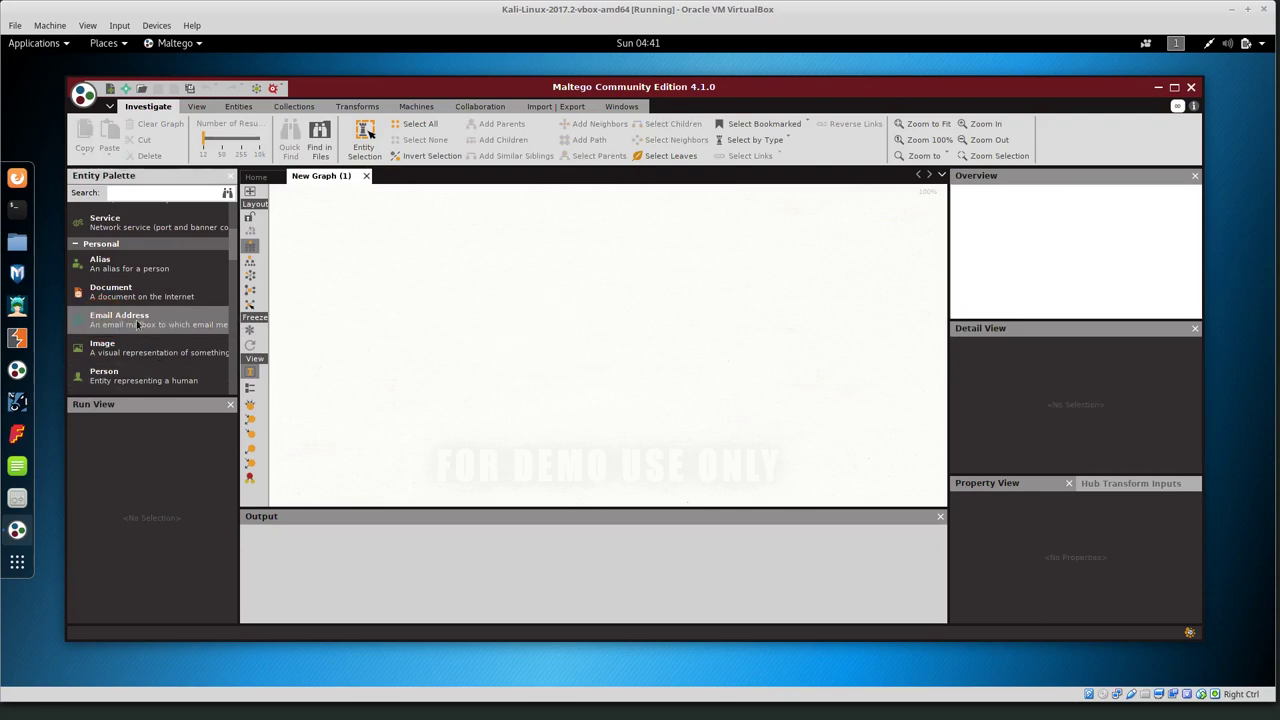
Step: Scroll through the Entity Palette's Personal, Infrastructure and Locations categories
scroll(142, 316, "down", 2)
scroll(142, 316, "down", 2)
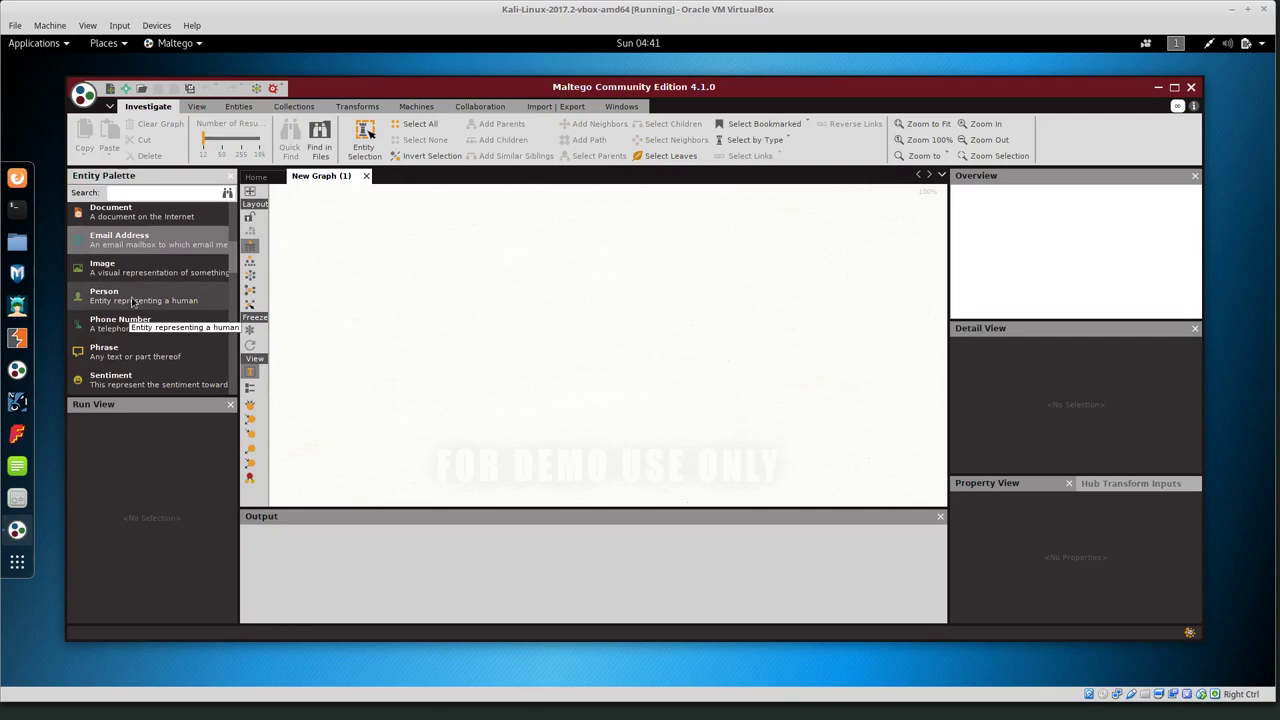
scroll(177, 336, "down", 5)
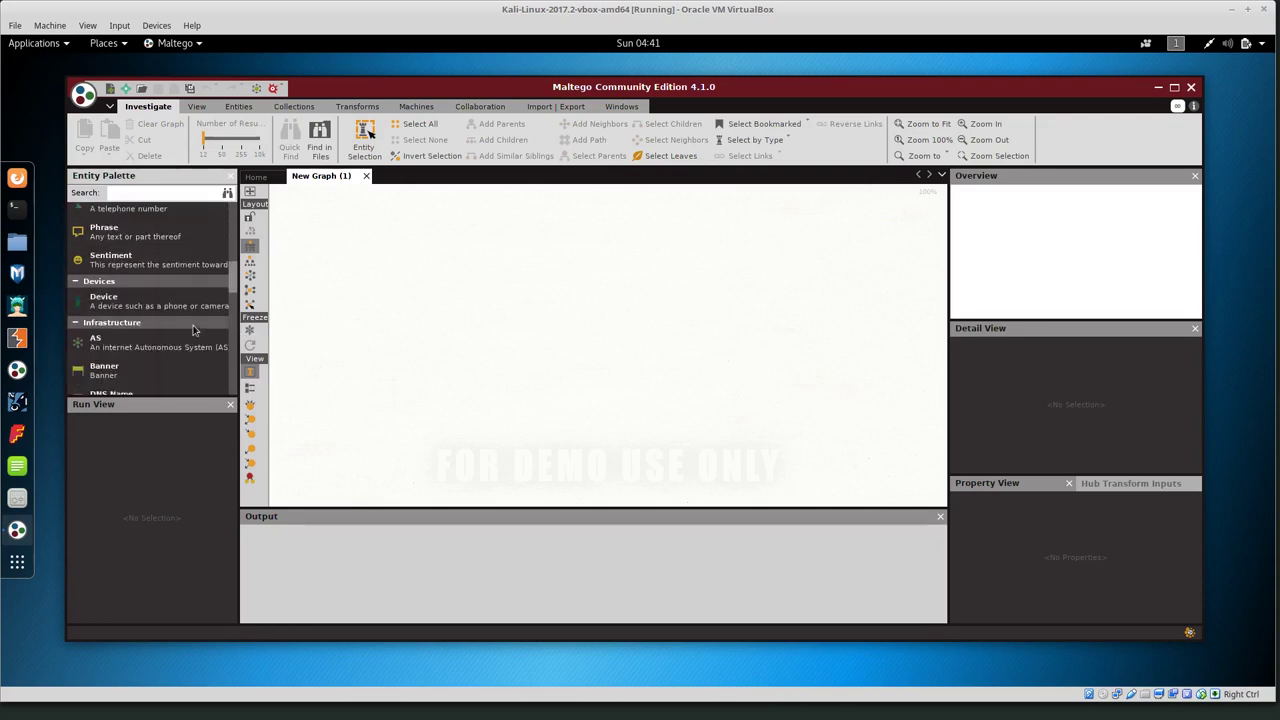
scroll(177, 336, "up", 3)
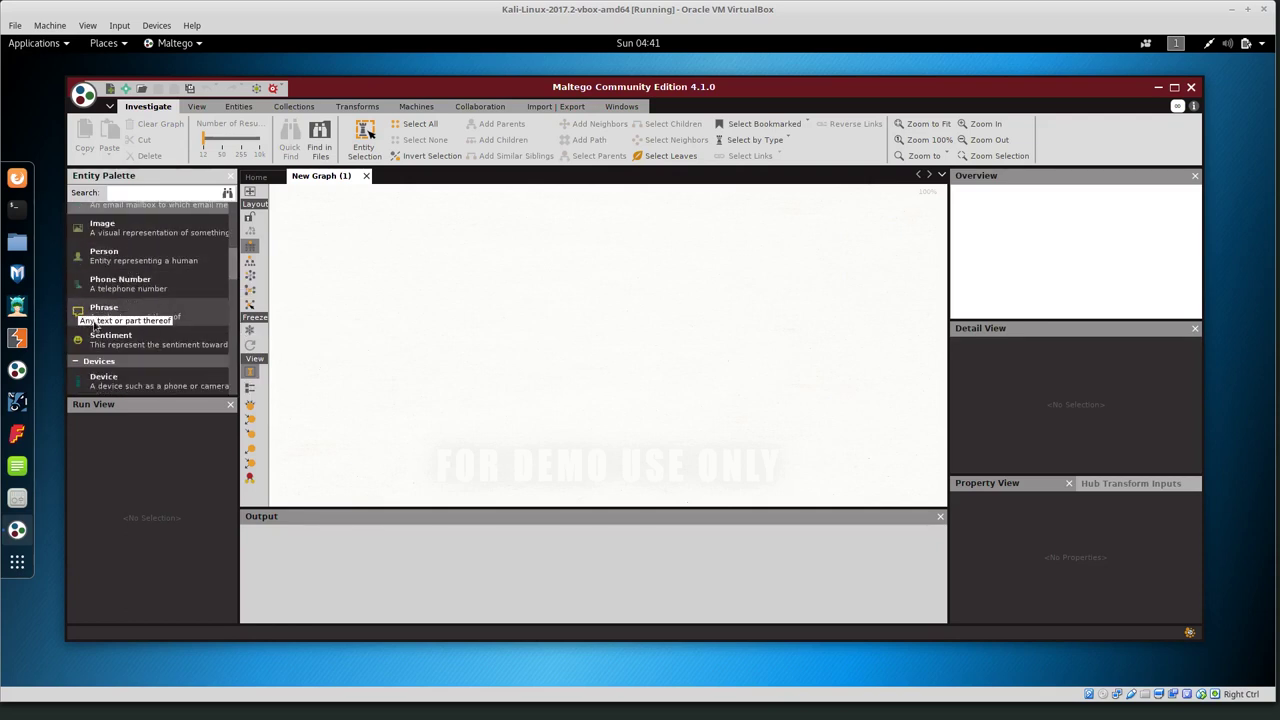
scroll(174, 346, "down", 2)
scroll(175, 345, "down", 3)
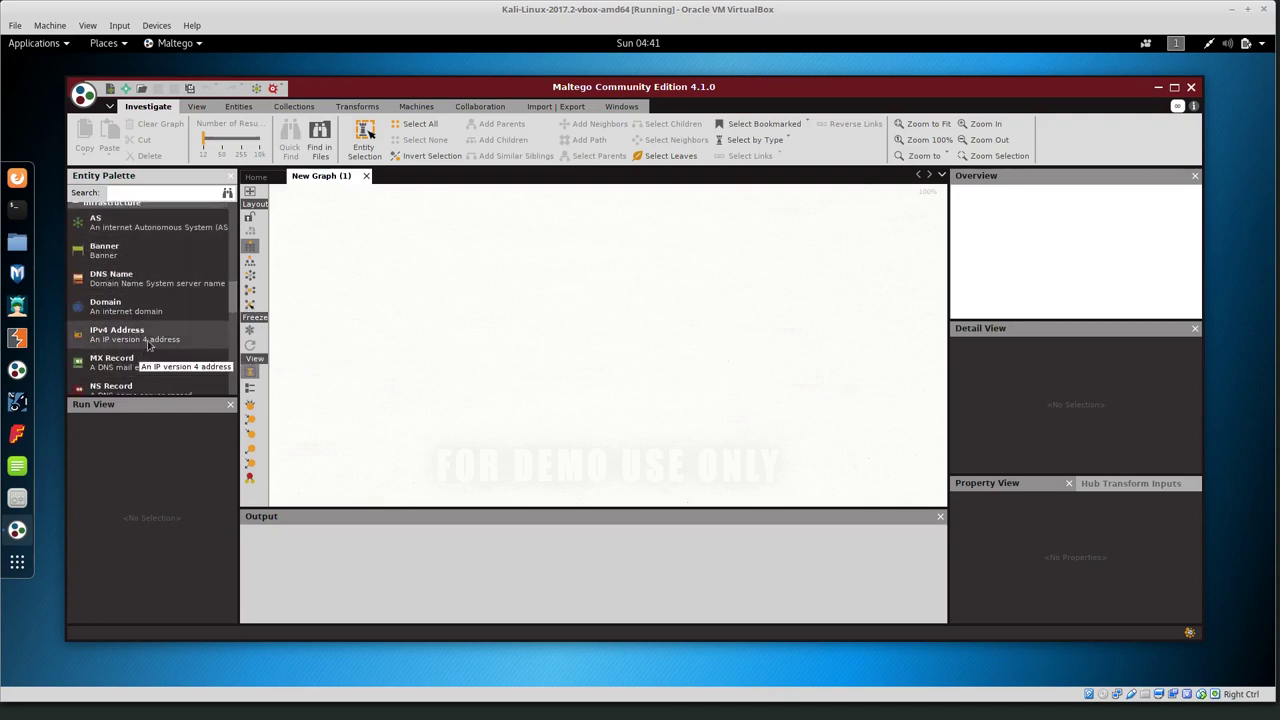
scroll(148, 345, "down", 2)
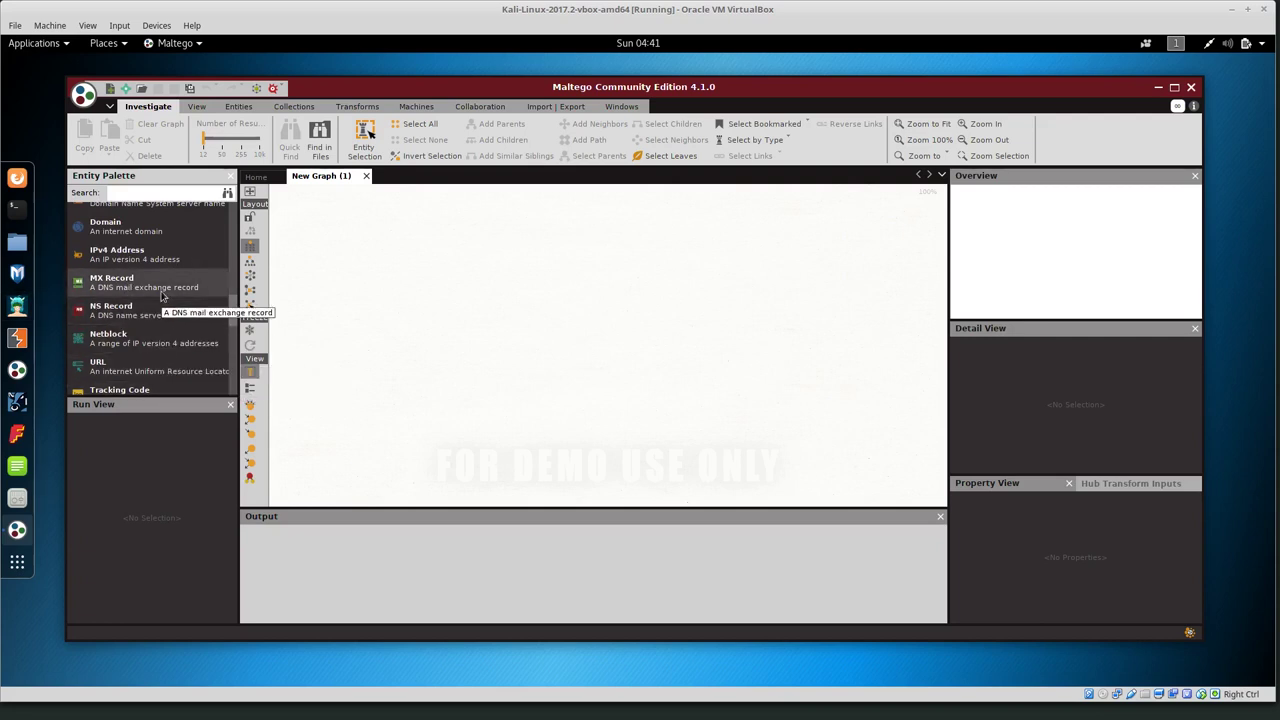
scroll(163, 308, "down", 1)
scroll(155, 375, "down", 3)
scroll(155, 375, "down", 2)
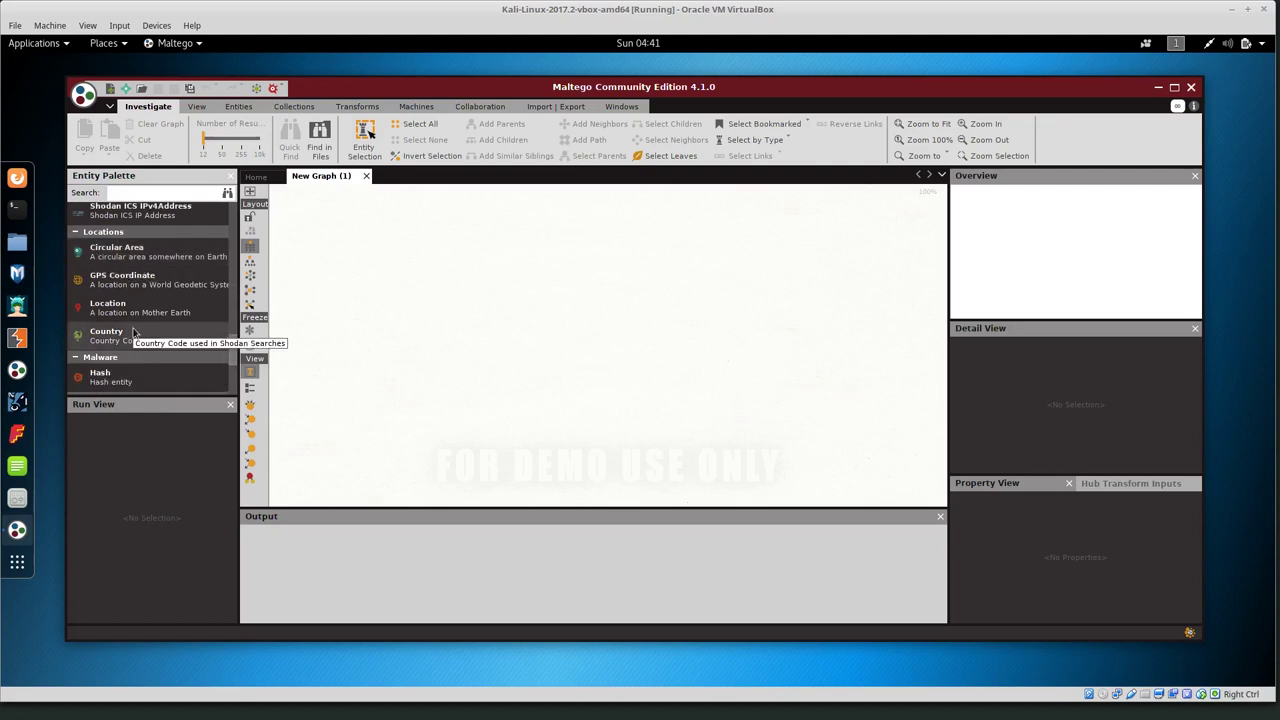
scroll(133, 332, "down", 2)
scroll(133, 332, "up", 8)
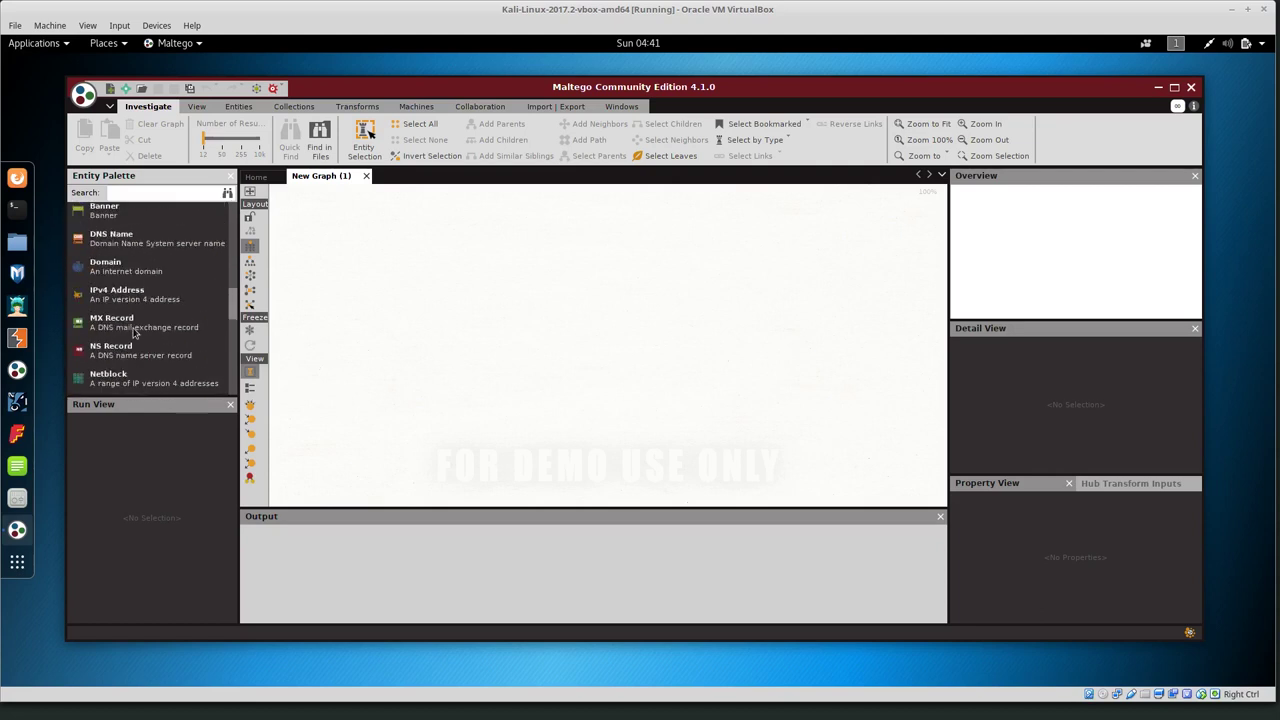
scroll(130, 330, "up", 1)
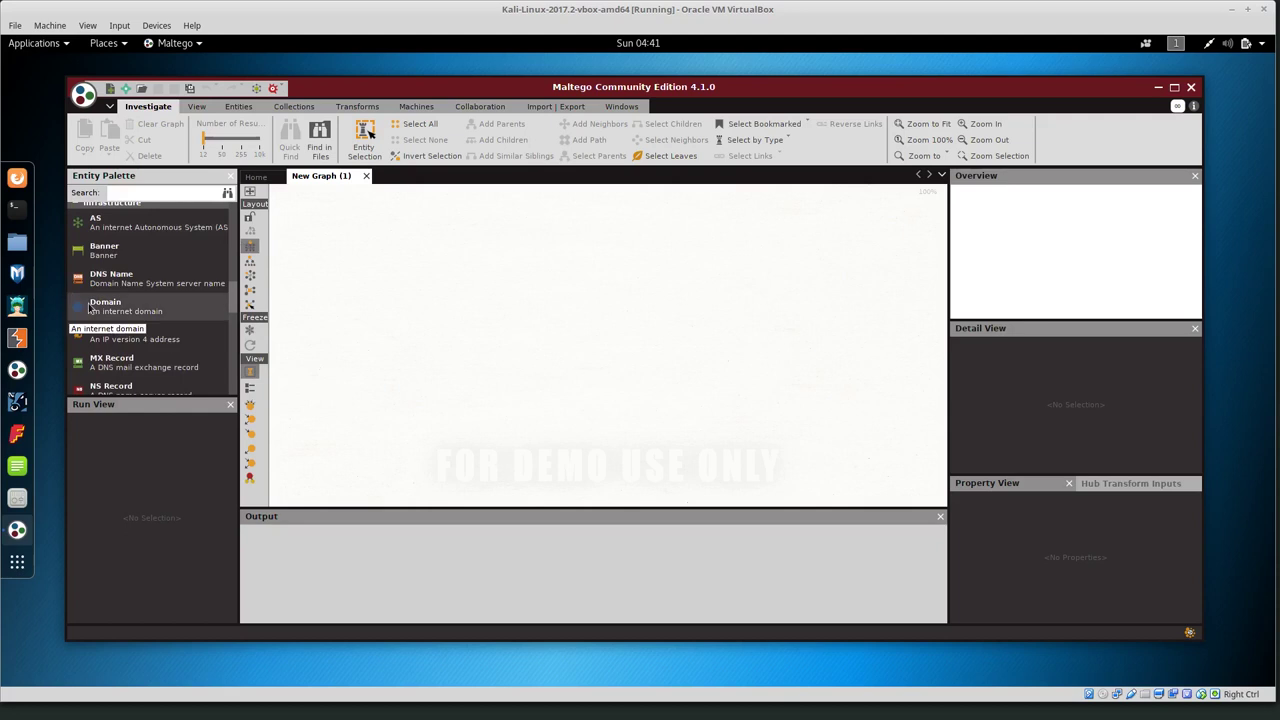
Step: Drag a Domain entity onto the graph and rename it from paterva.com to DFIR.Science
left_click_drag(112, 306, 610, 284)
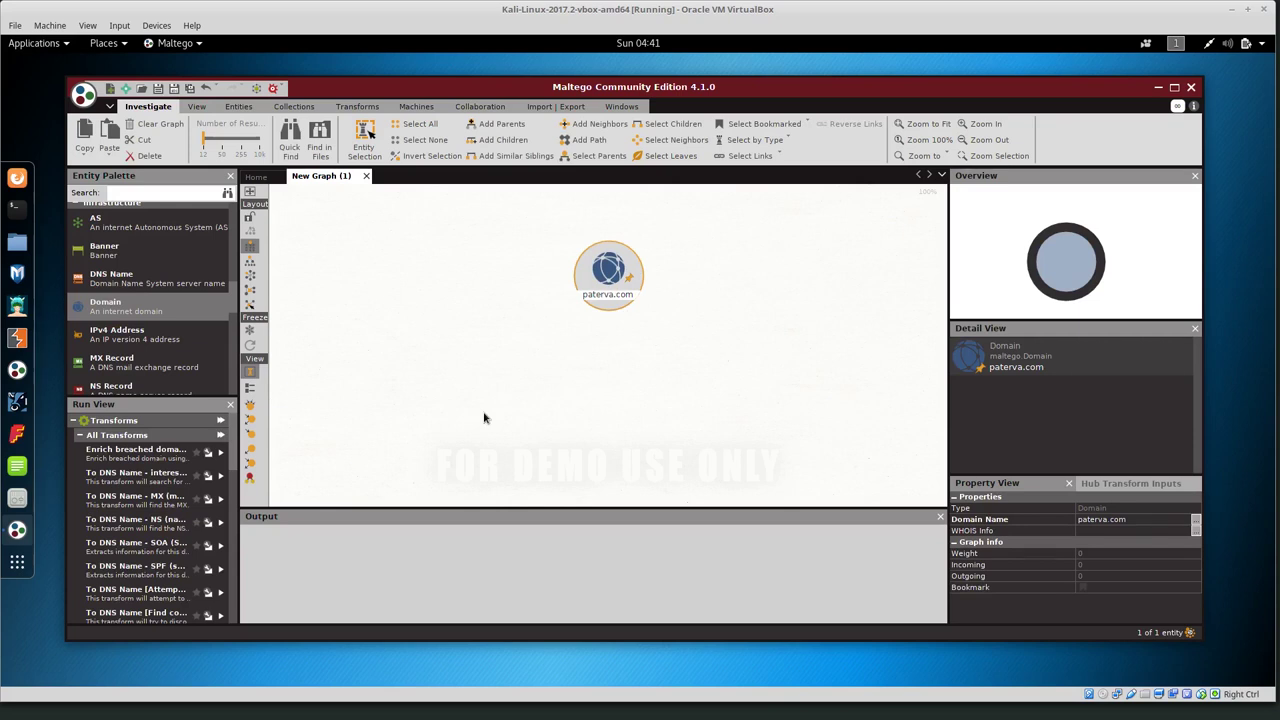
left_click(604, 295)
double_click(605, 293)
type("DFIR.Science")
key("Return")
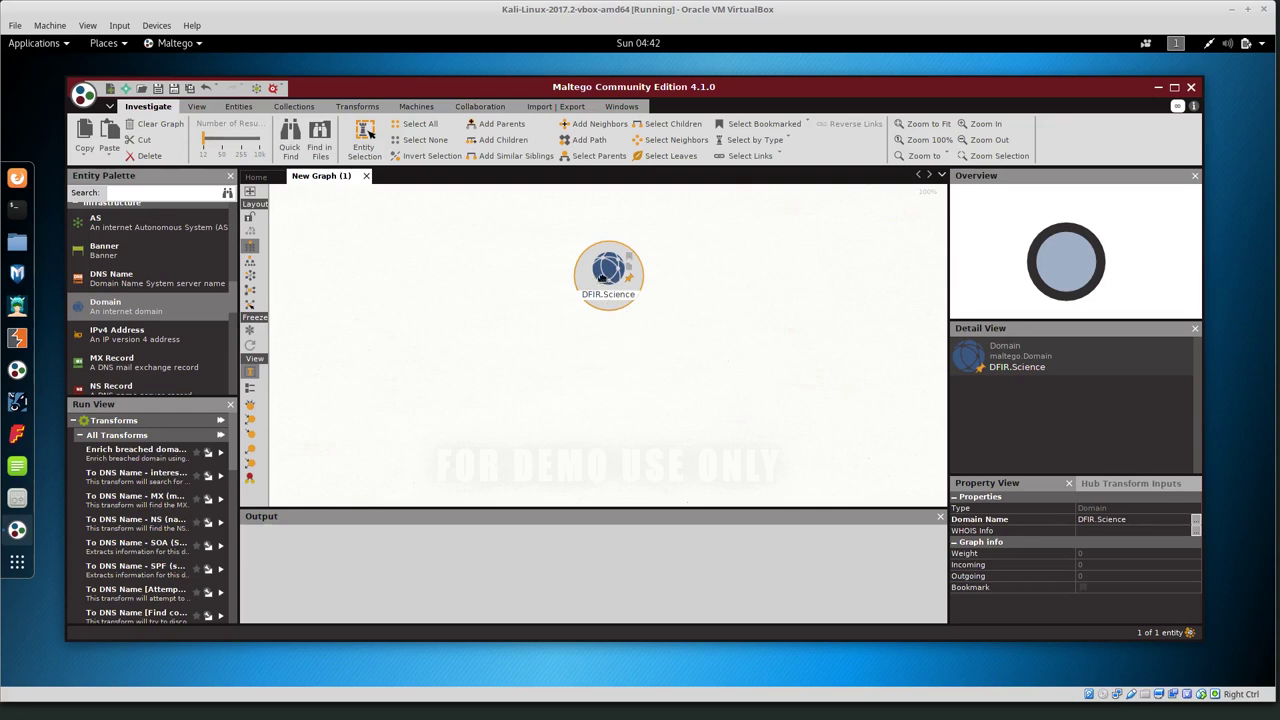
Step: Browse the full All Transforms list for DFIR.Science, then return to the transform categories
right_click(602, 279)
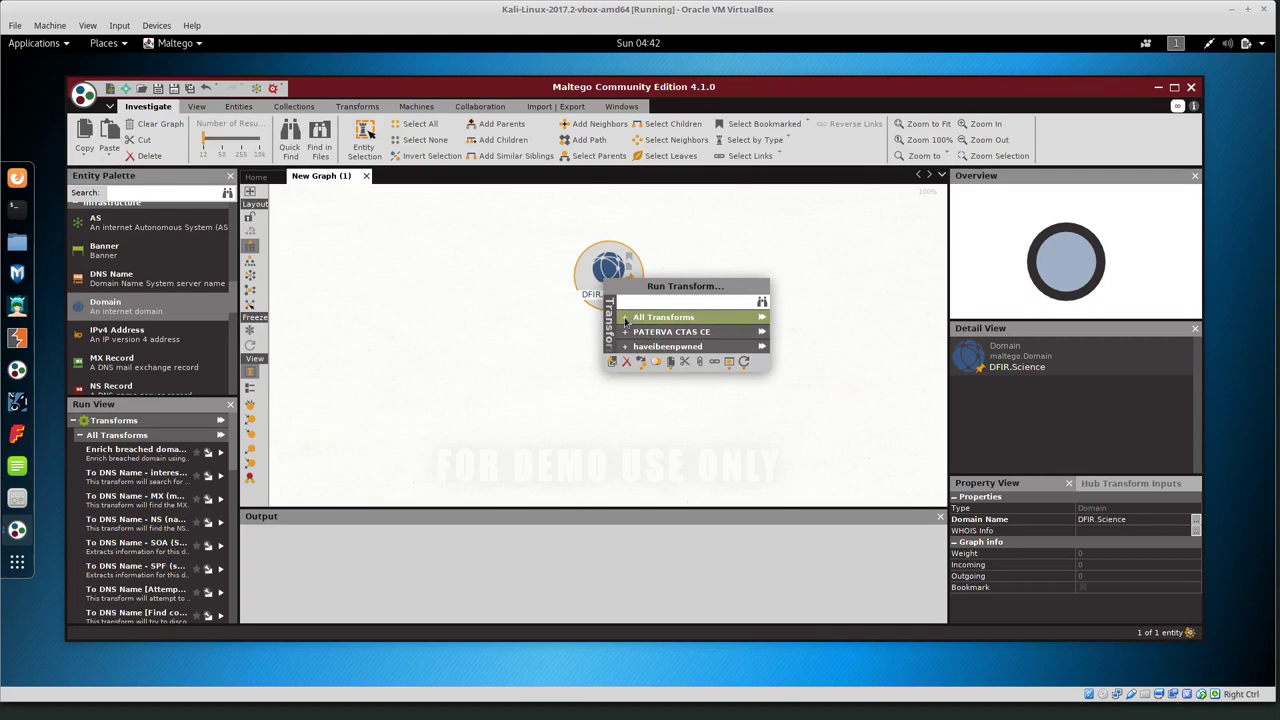
left_click(626, 320)
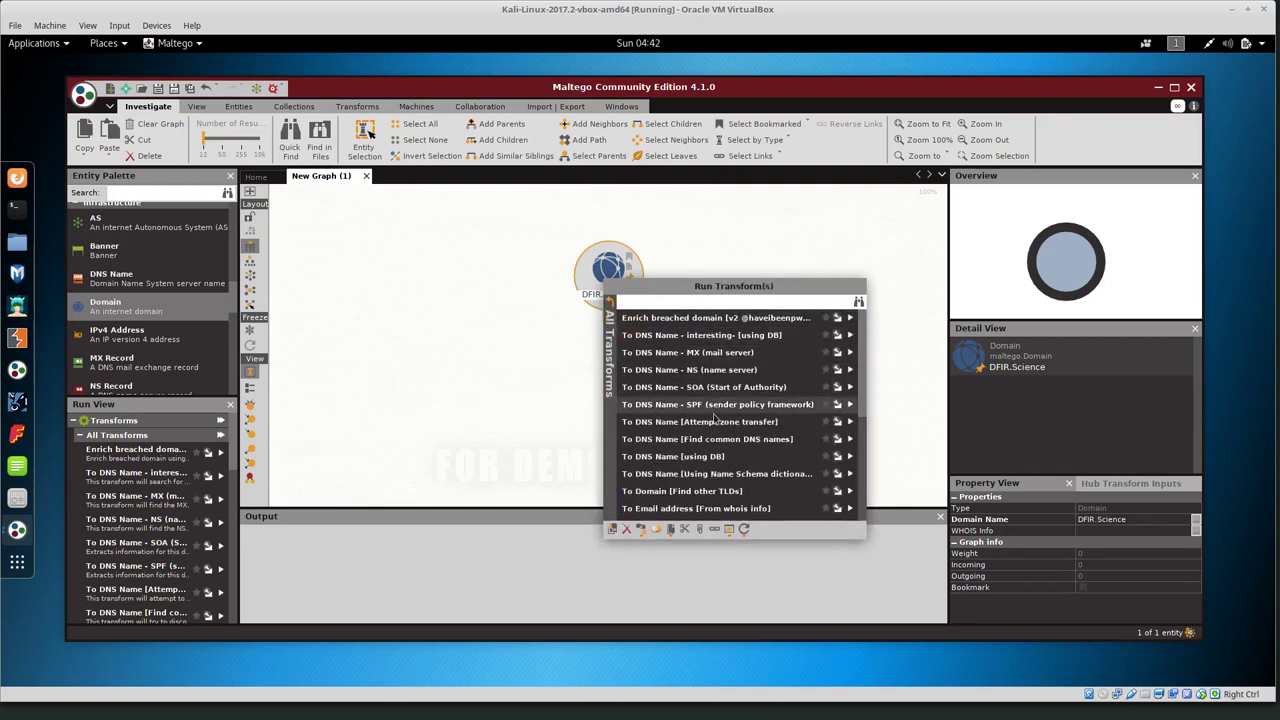
scroll(748, 482, "down", 1)
scroll(748, 482, "down", 1)
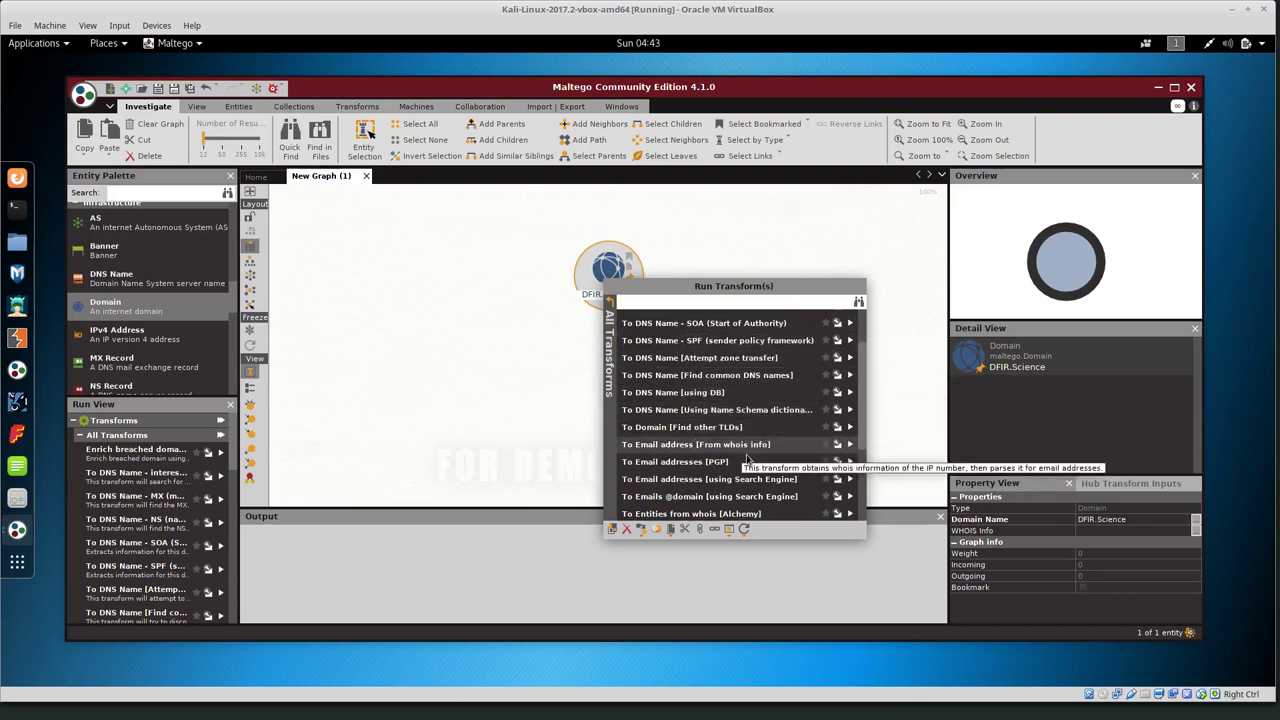
scroll(745, 450, "down", 1)
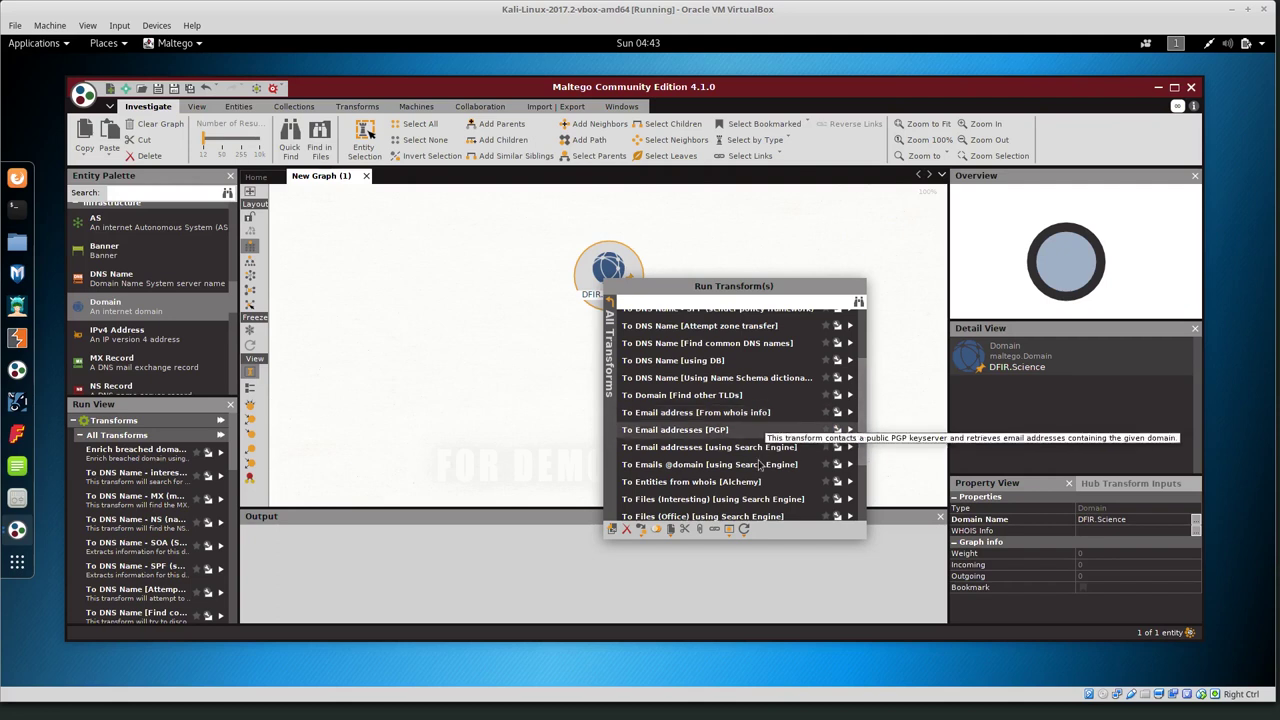
scroll(776, 474, "down", 1)
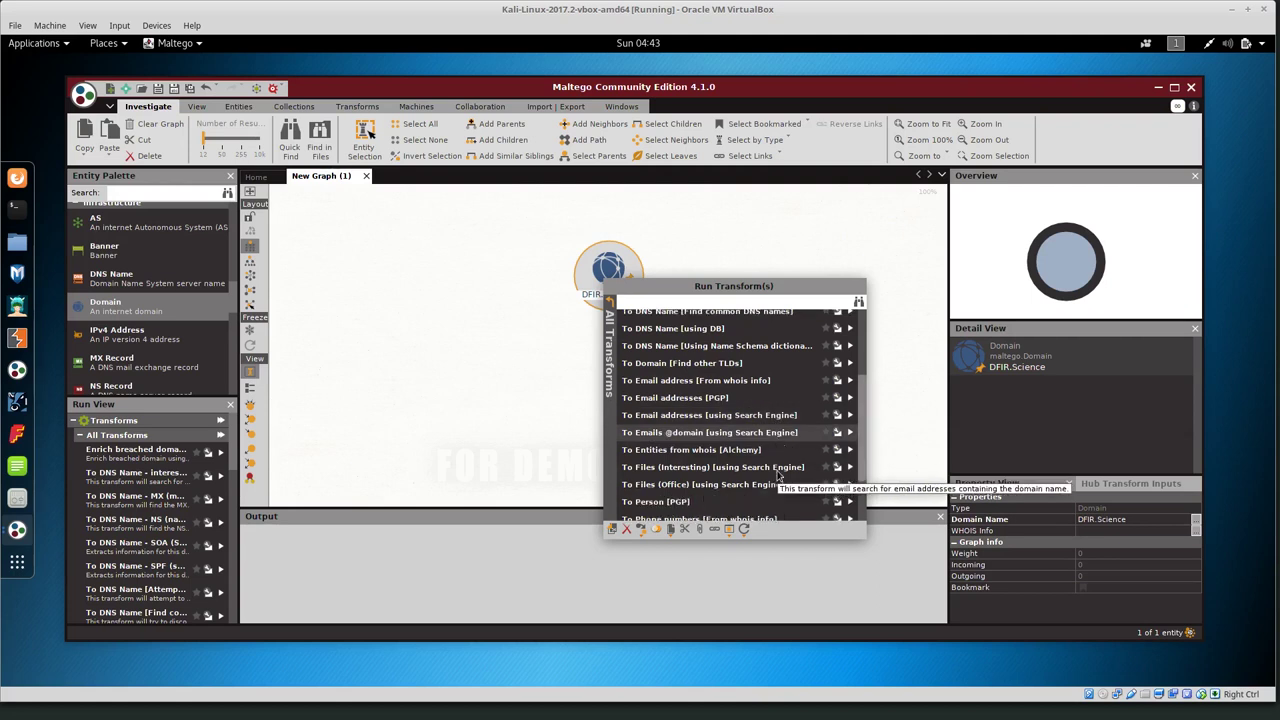
scroll(778, 476, "down", 2)
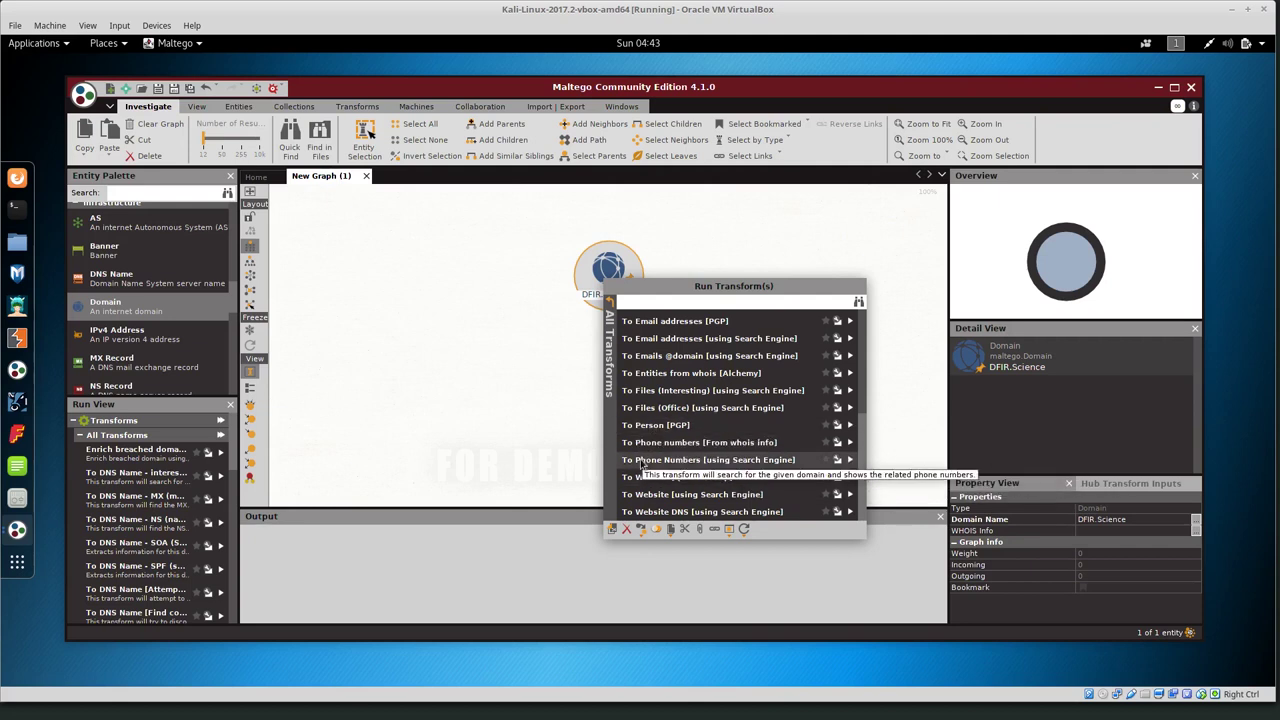
scroll(688, 466, "up", 1)
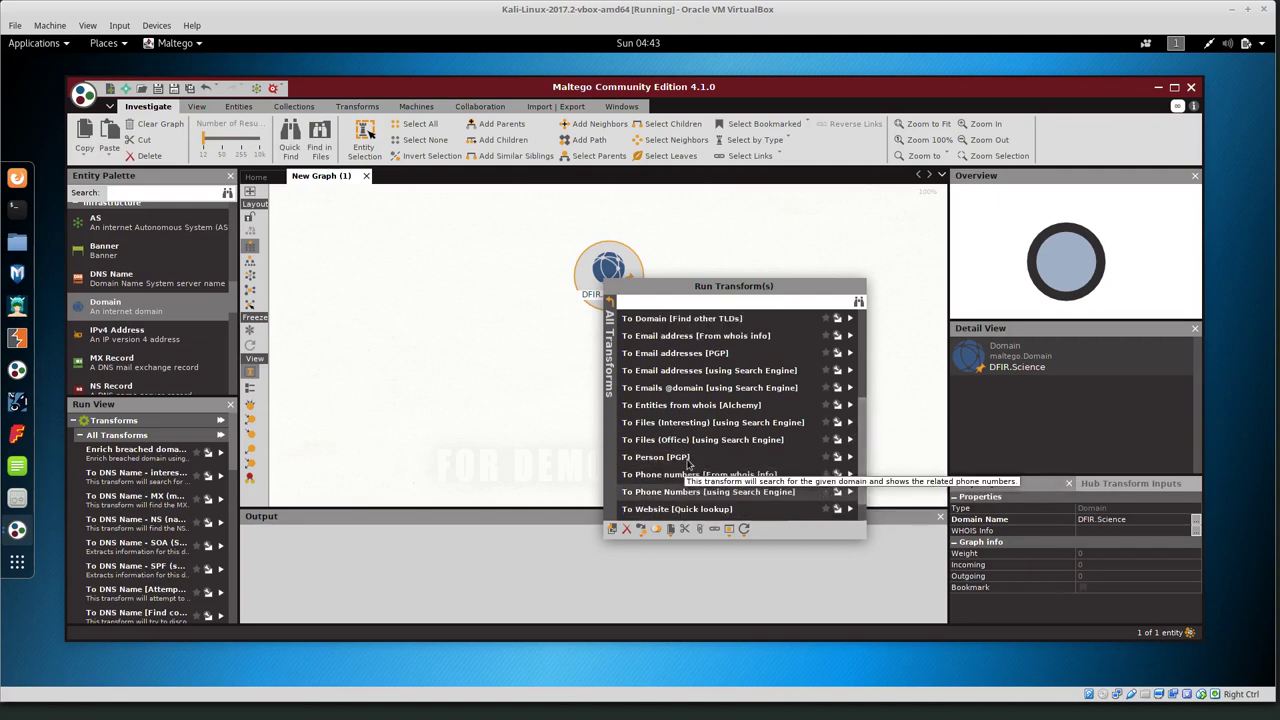
scroll(688, 463, "up", 5)
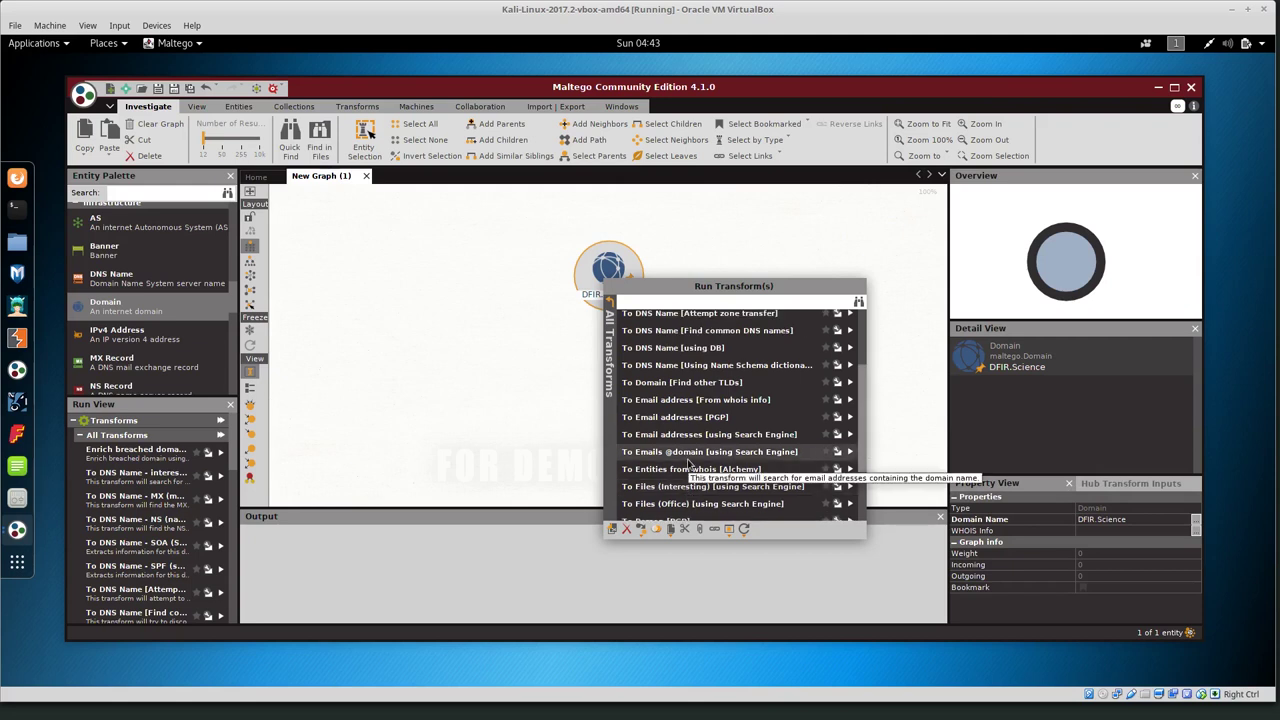
scroll(688, 463, "up", 1)
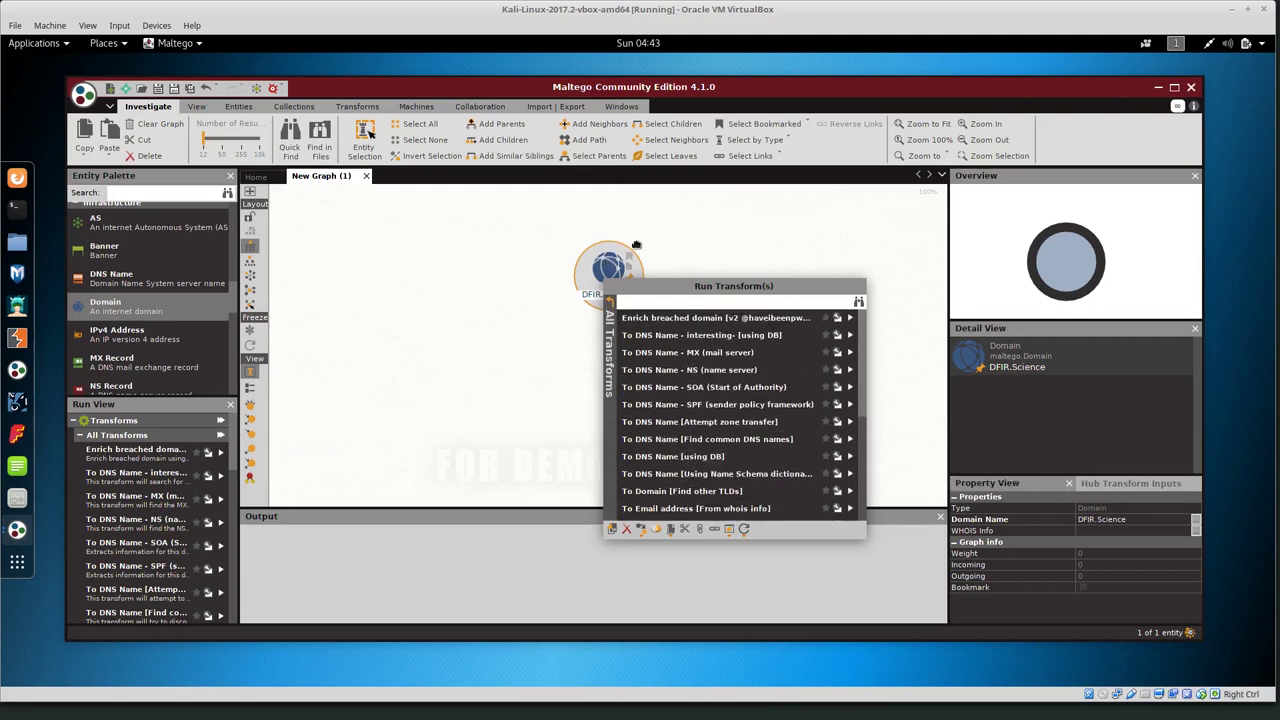
left_click(611, 301)
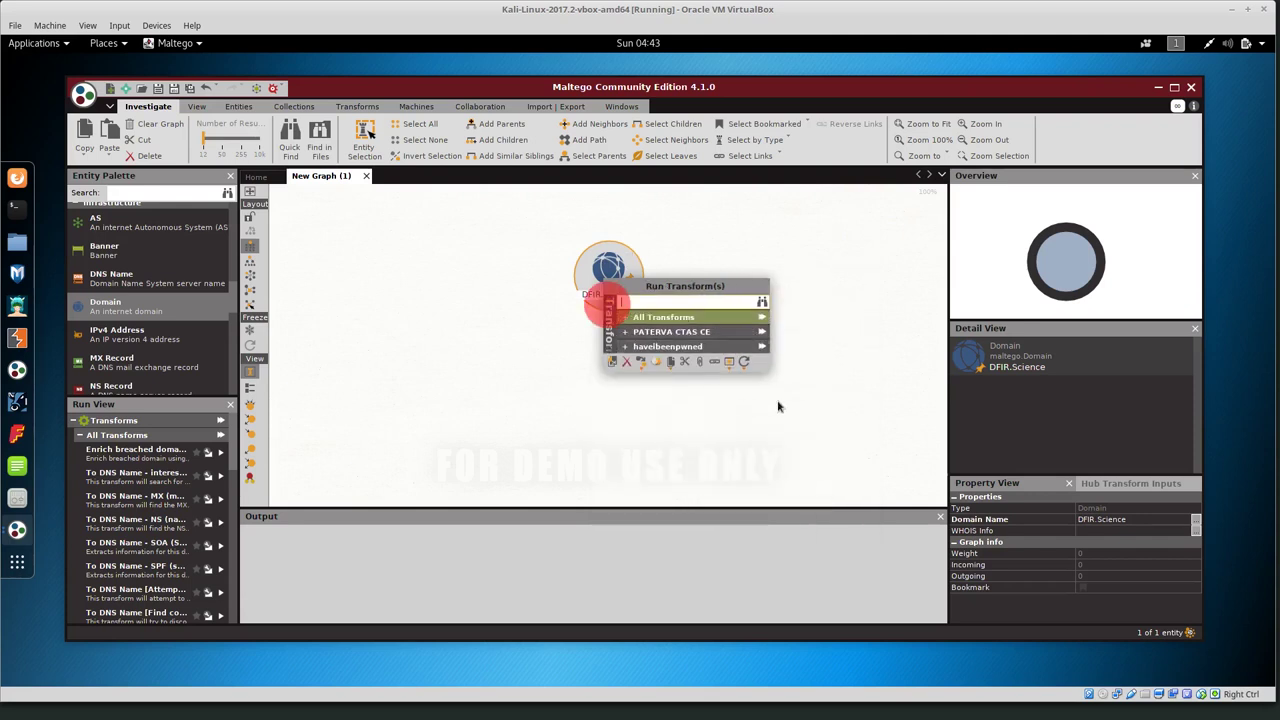
Step: Run all transforms on the DFIR.Science domain
left_click(761, 320)
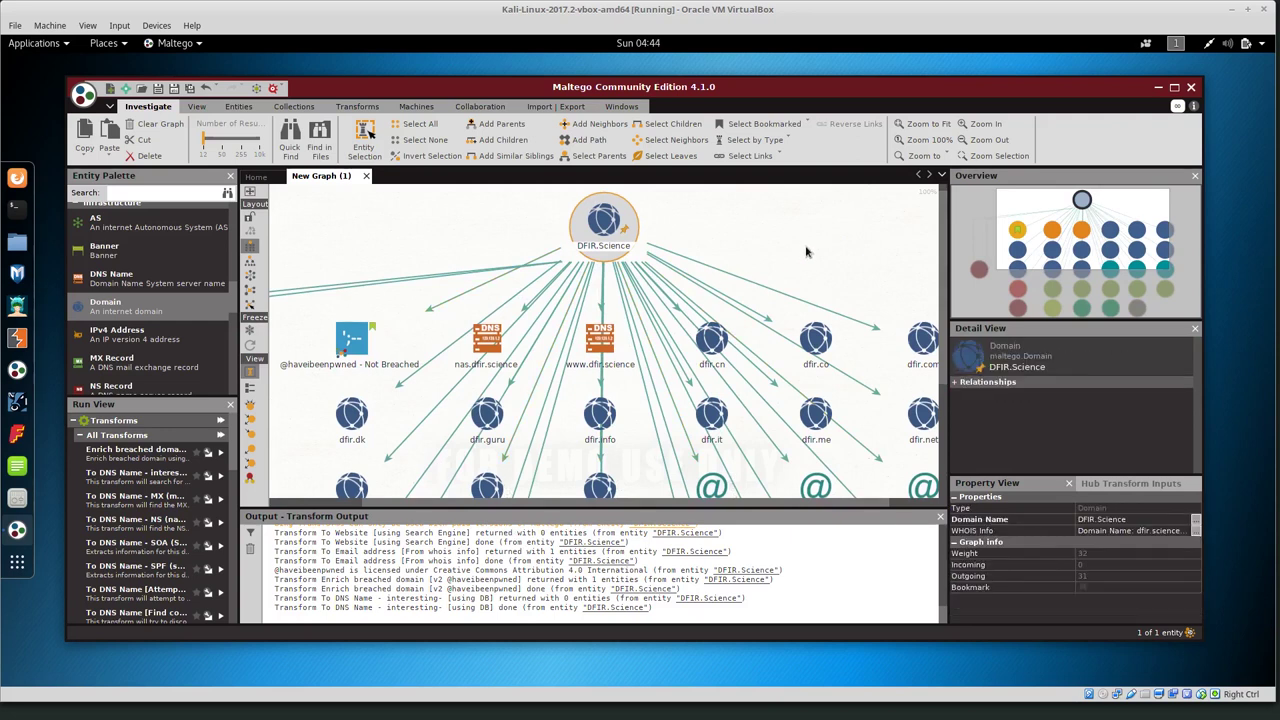
scroll(806, 252, "down", 3)
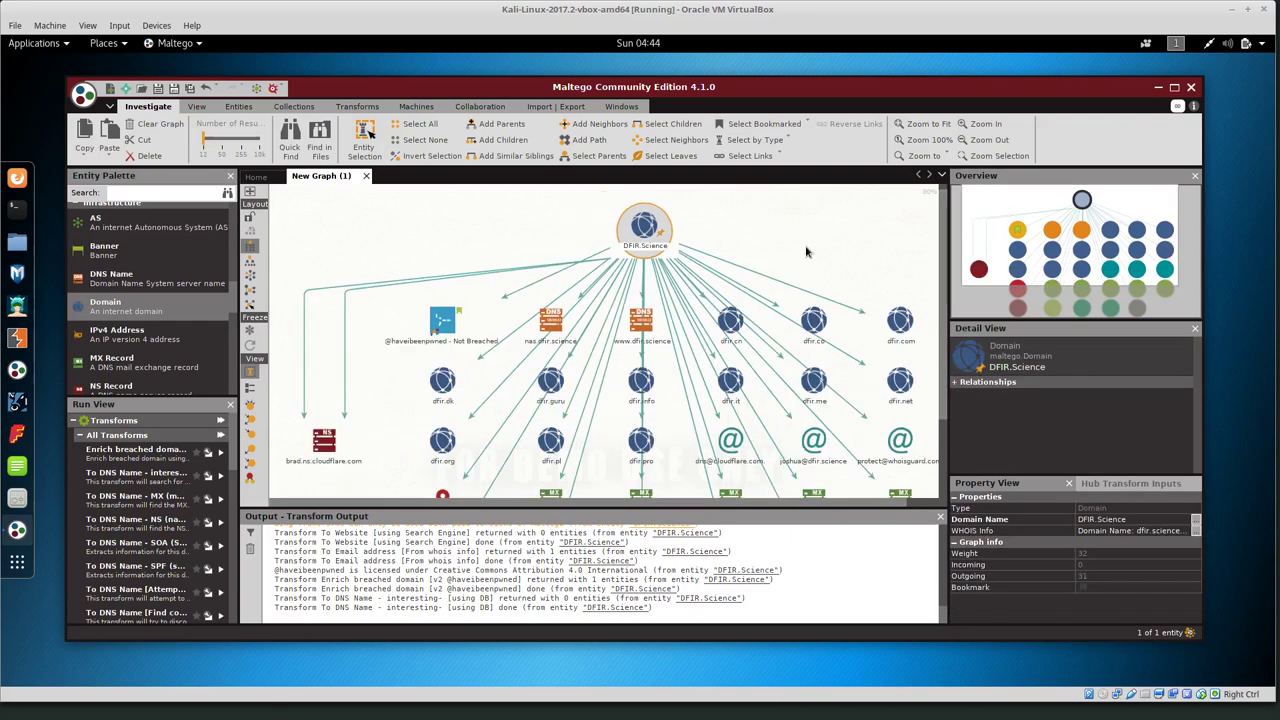
left_click(435, 507)
left_click(486, 508)
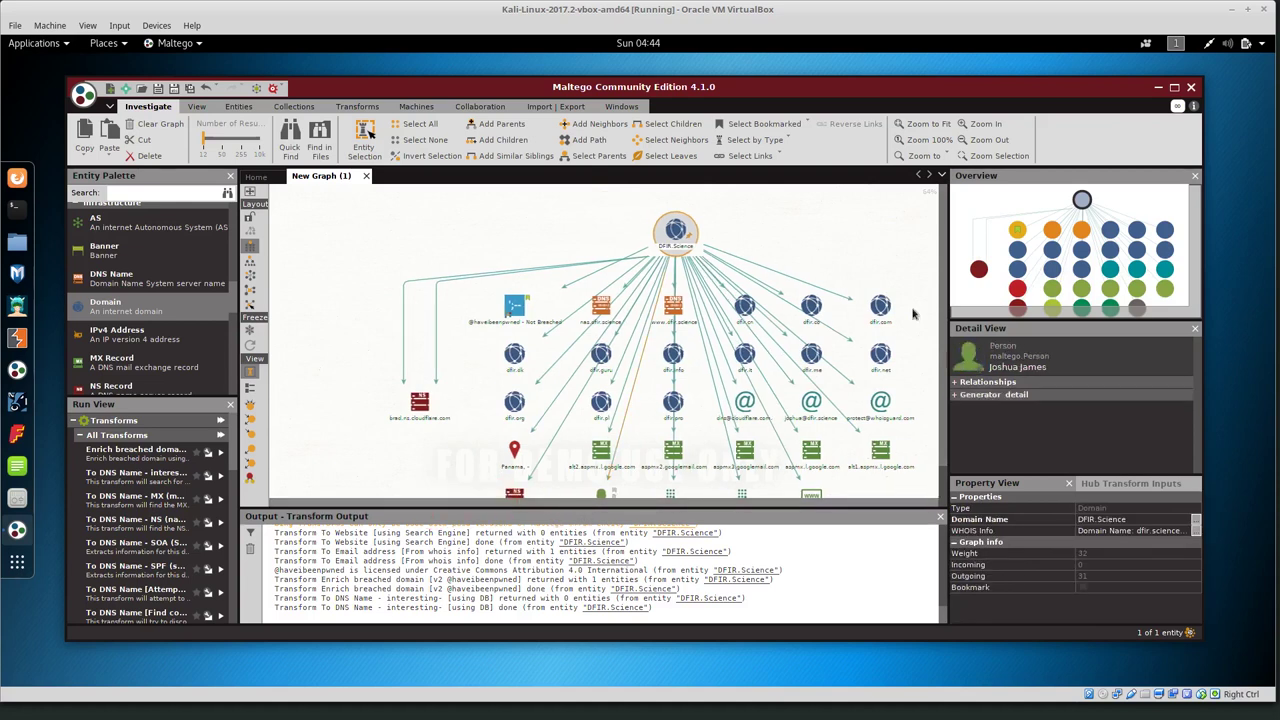
left_click(944, 288)
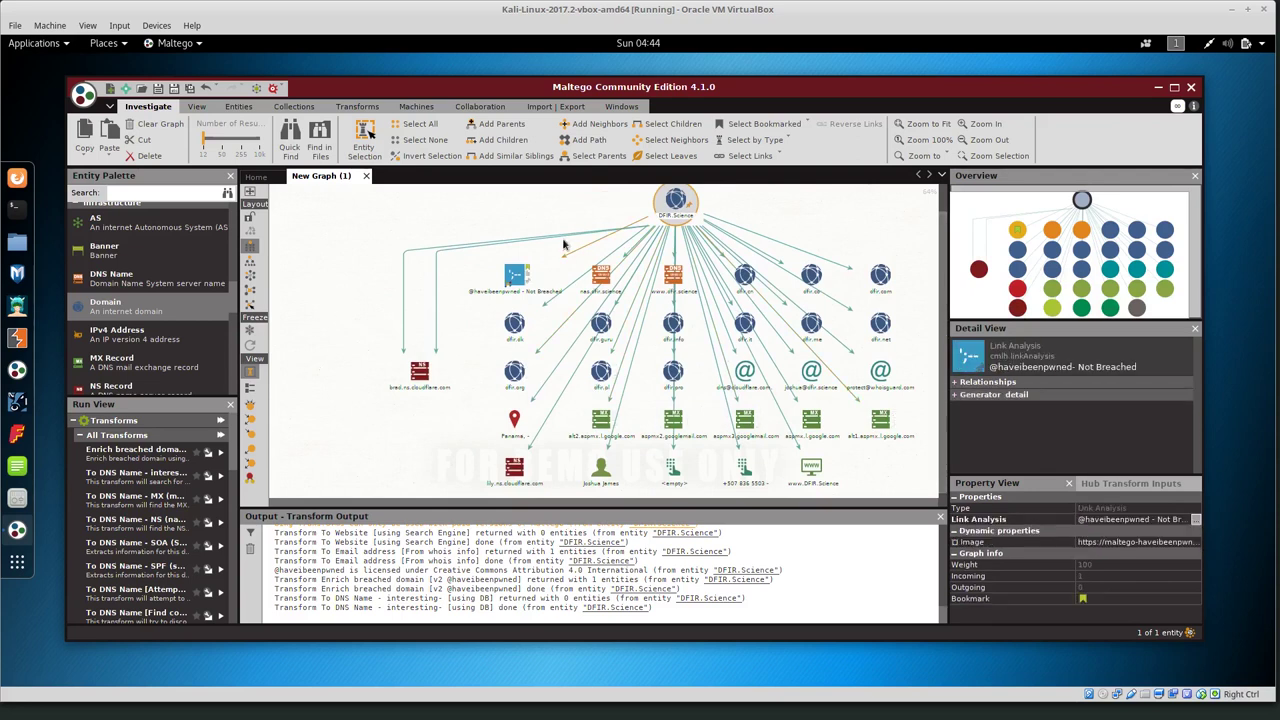
Step: Zoom out to see the DFIR.Science hub, then pan right toward dfir.com
scroll(497, 293, "up", 3)
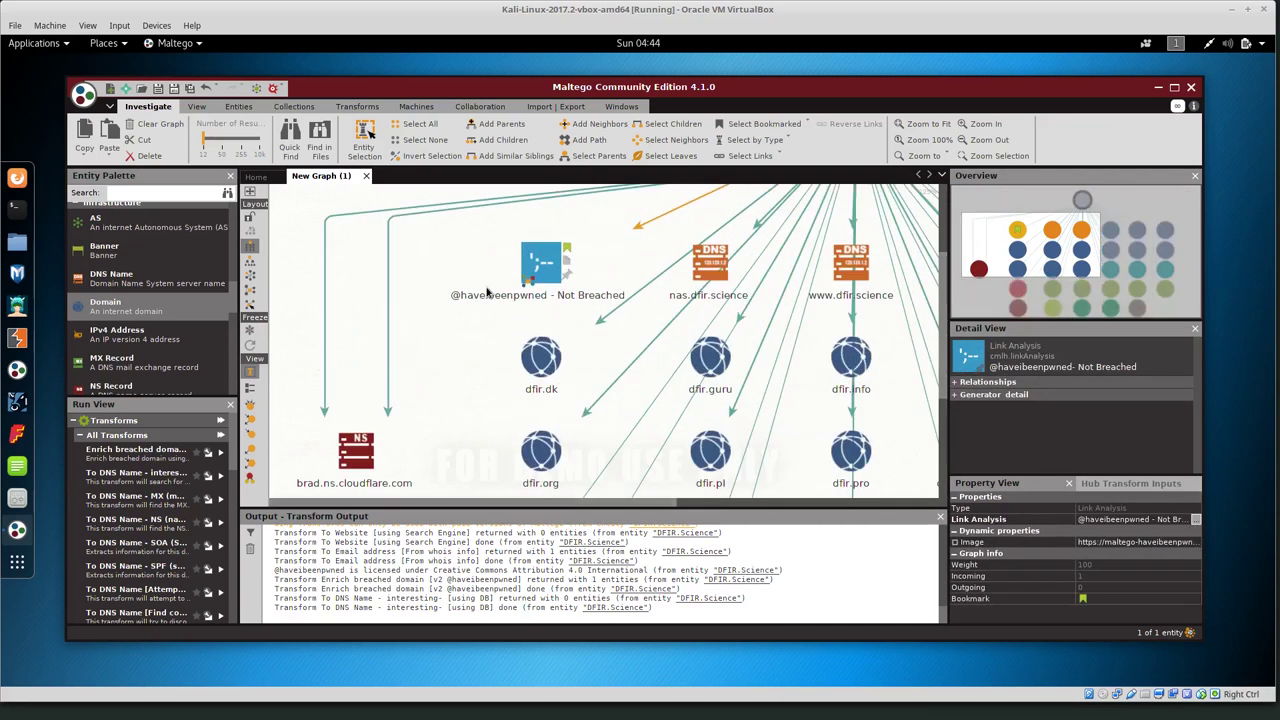
scroll(487, 291, "up", 3)
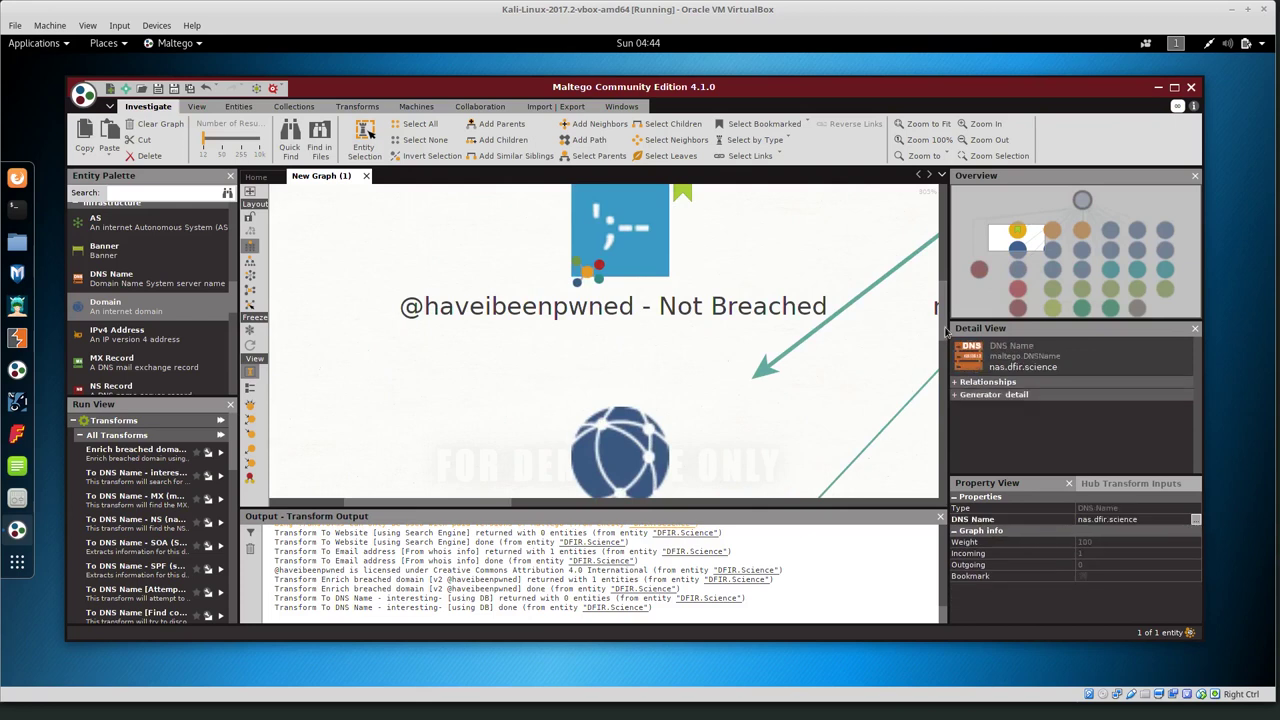
scroll(945, 333, "up", 2)
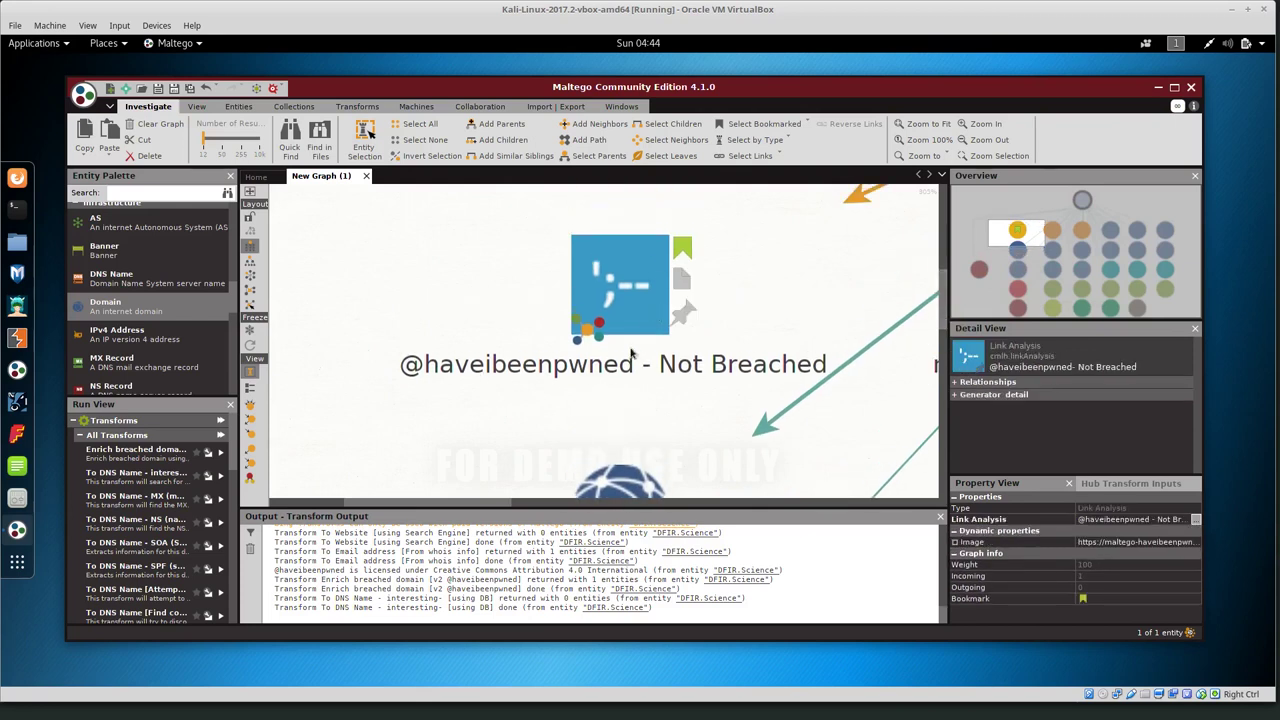
scroll(766, 367, "down", 3)
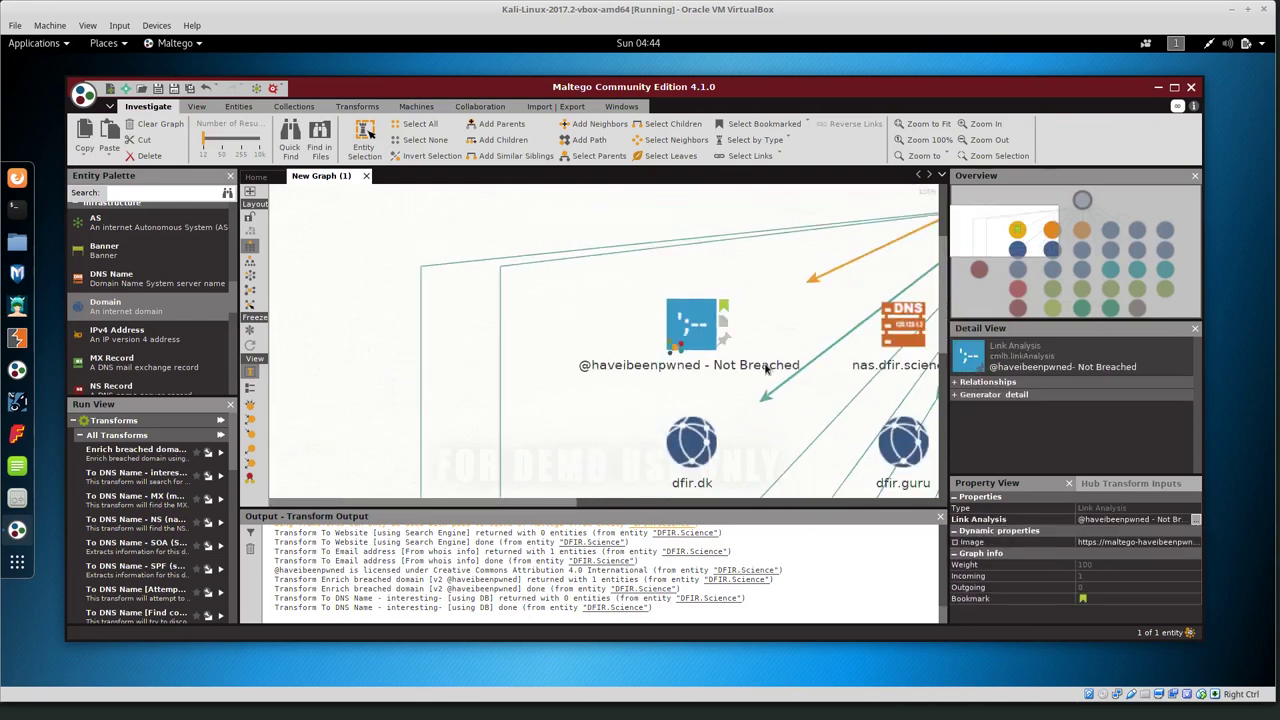
scroll(766, 367, "down", 3)
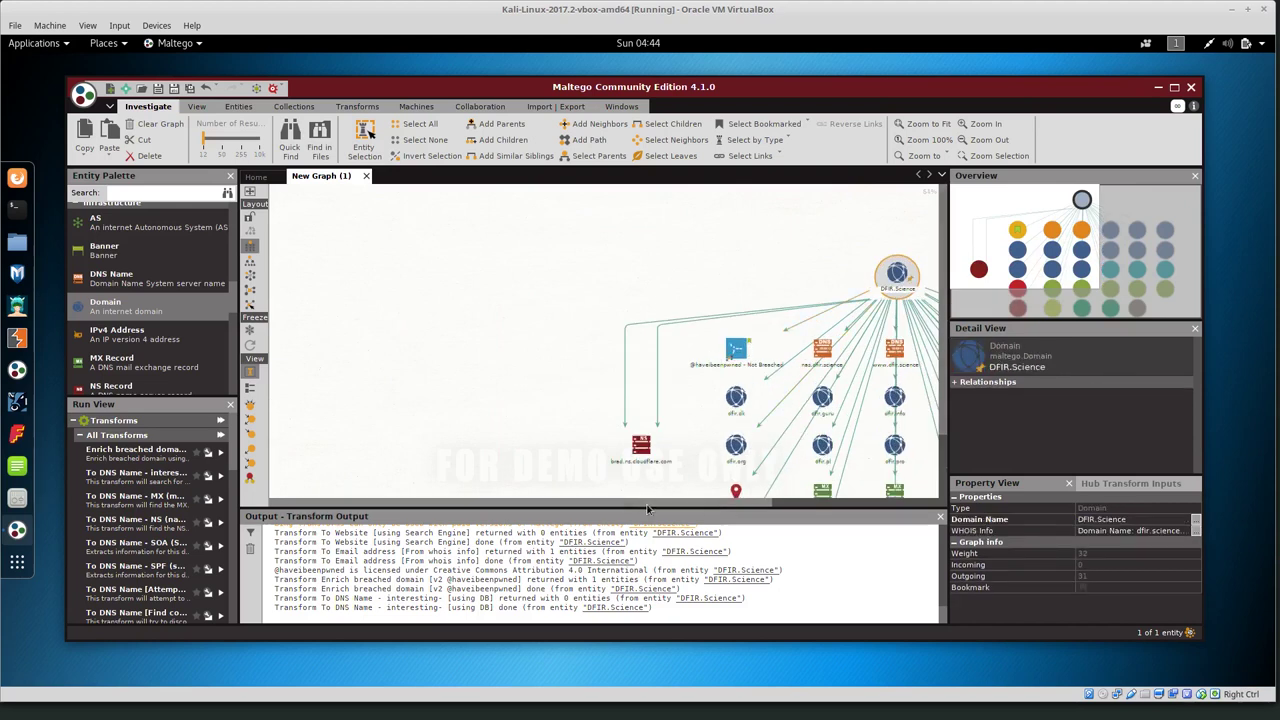
scroll(675, 505, "right", 3)
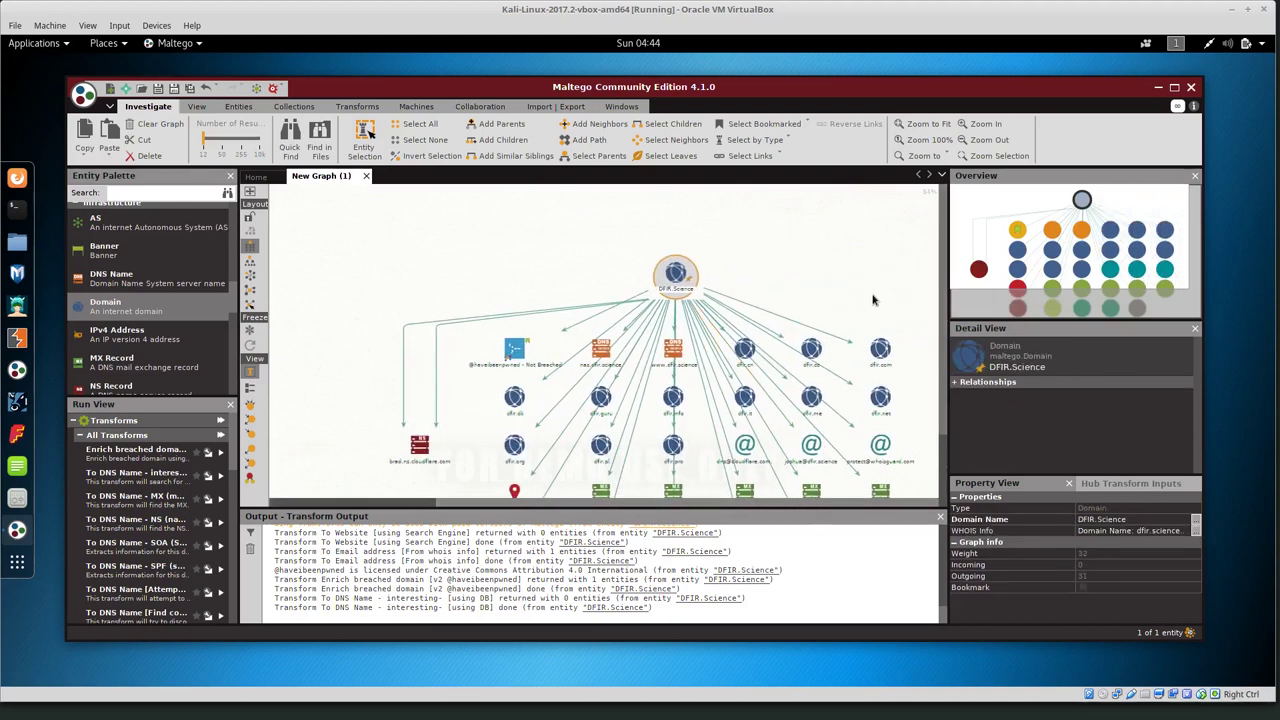
scroll(918, 374, "up", 4)
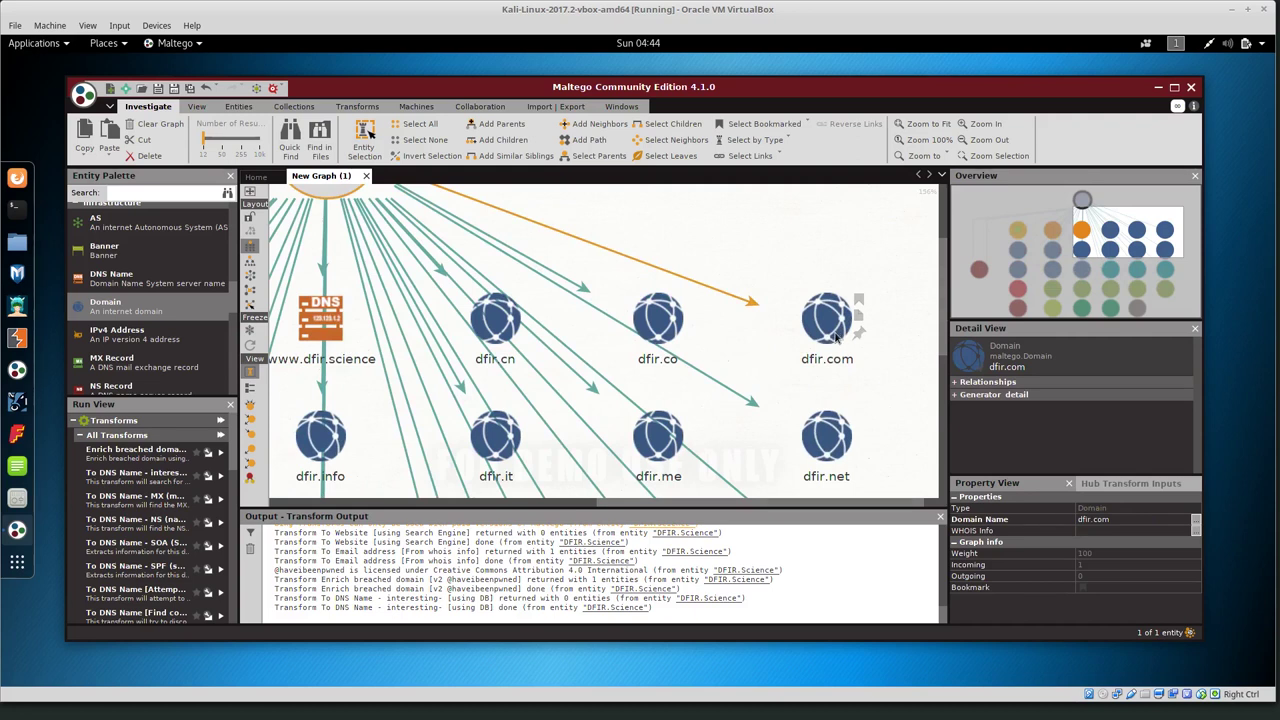
left_click(657, 318)
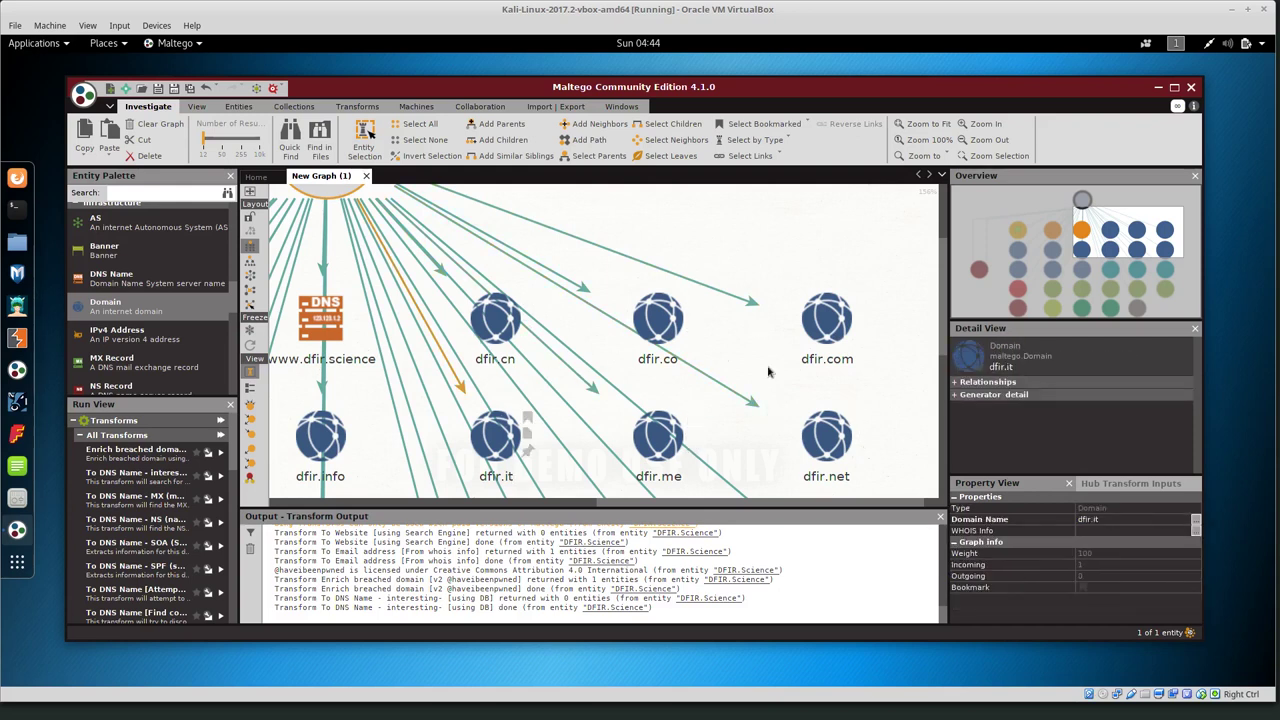
left_click(778, 330)
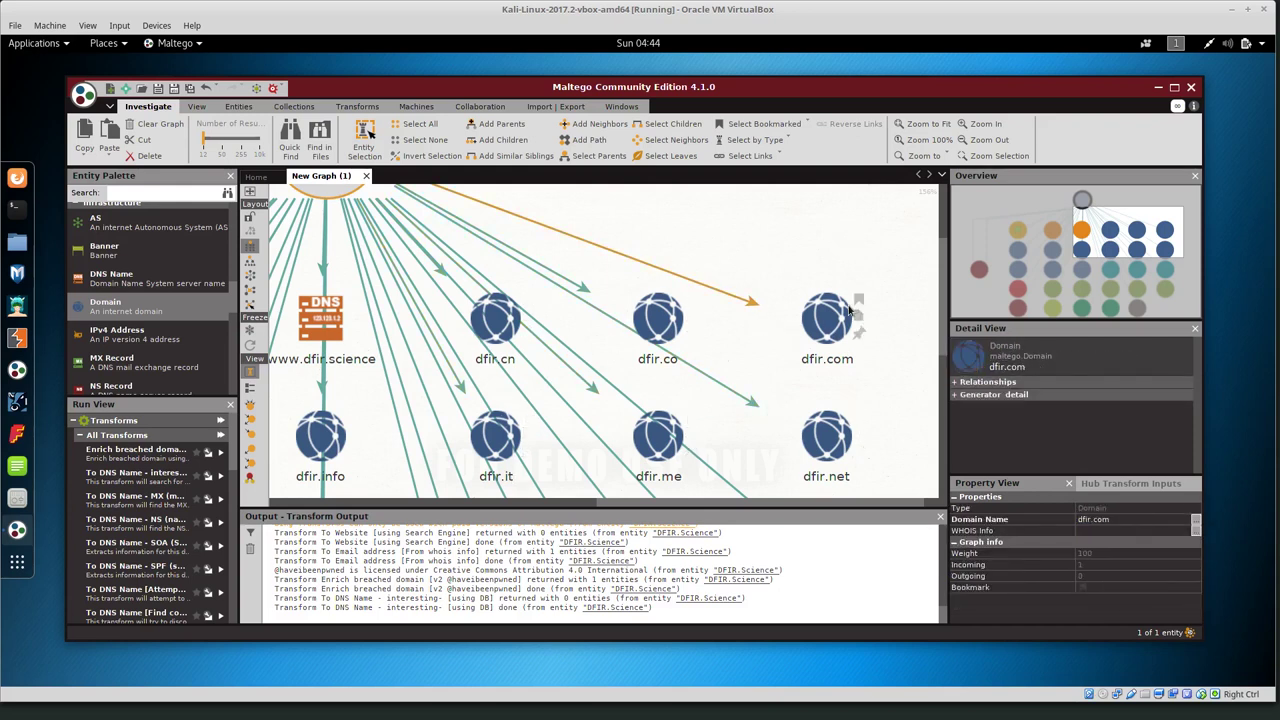
left_click(860, 262)
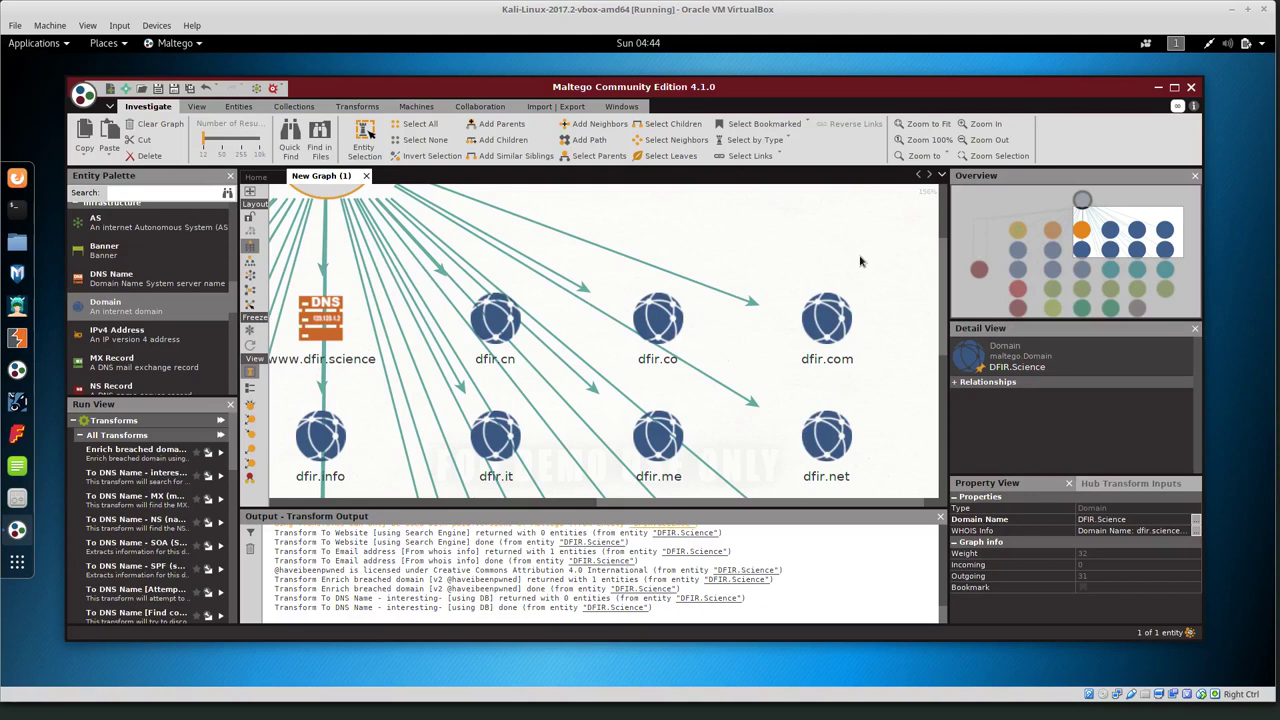
Step: Delete the dfir.cn, dfir.co and dfir.com domain nodes
right_click(828, 312)
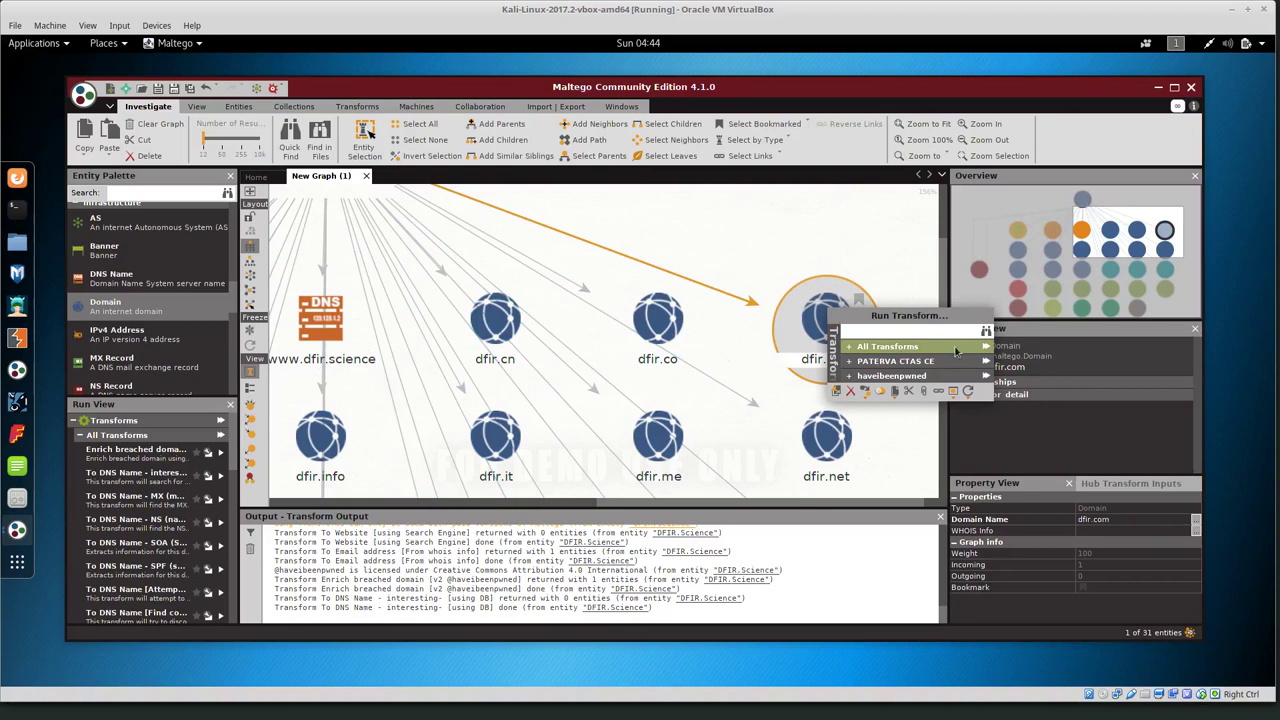
left_click(803, 248)
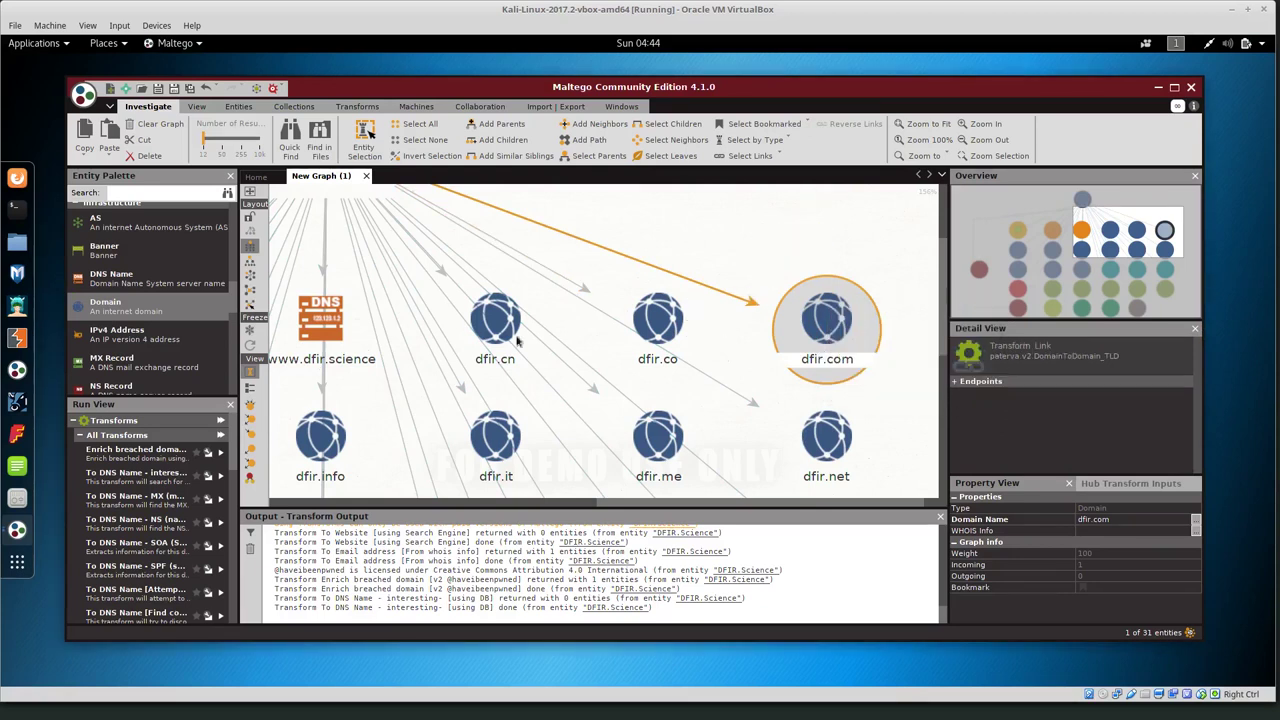
left_click(907, 381)
left_click_drag(800, 384, 462, 282)
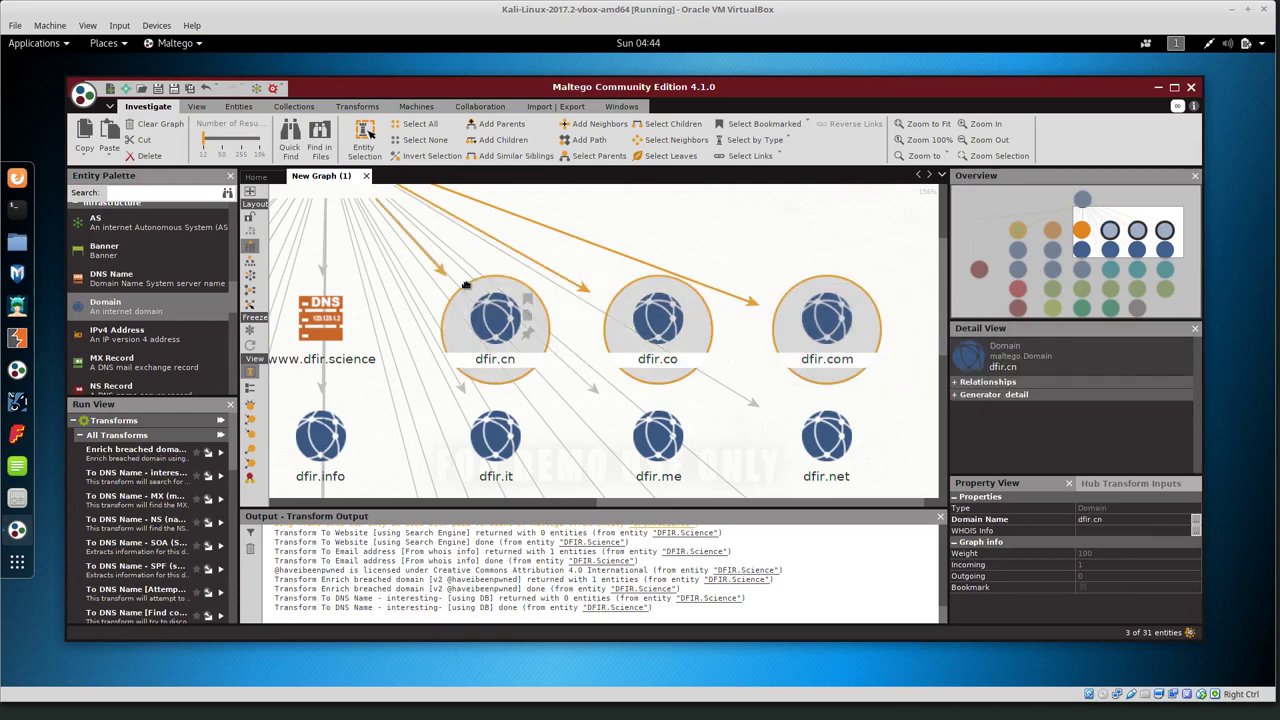
key("Delete")
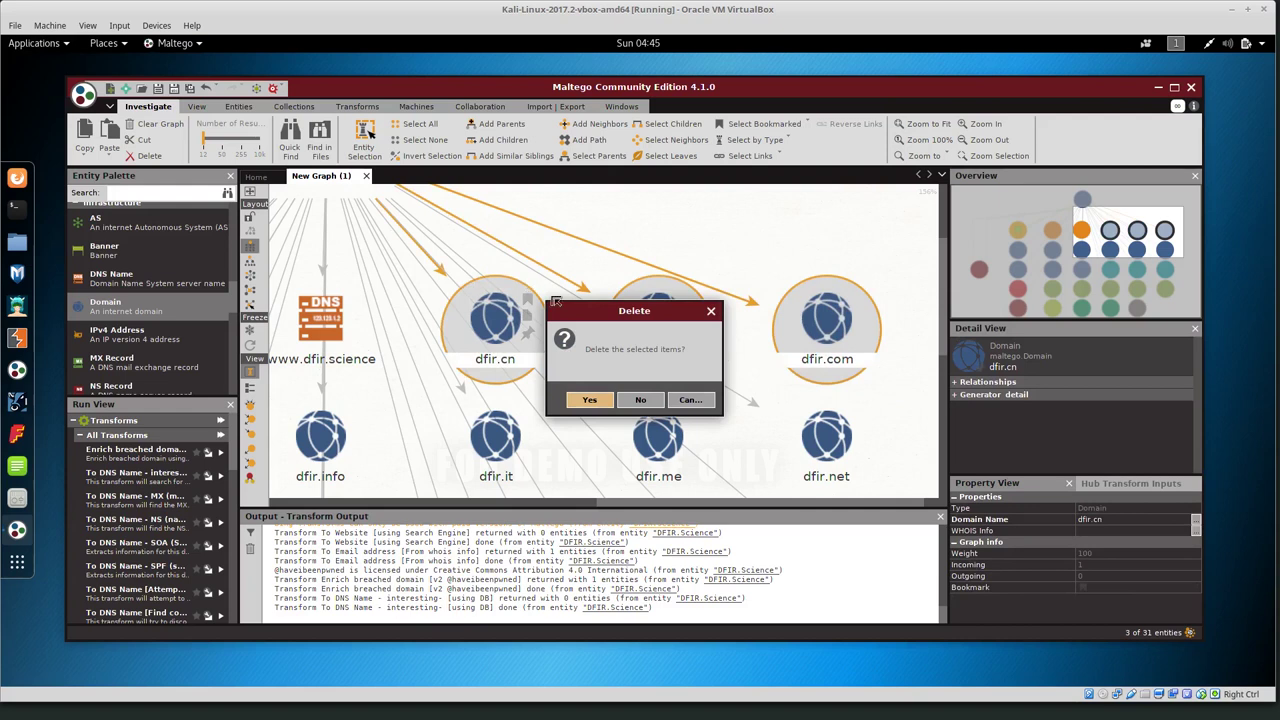
left_click(594, 400)
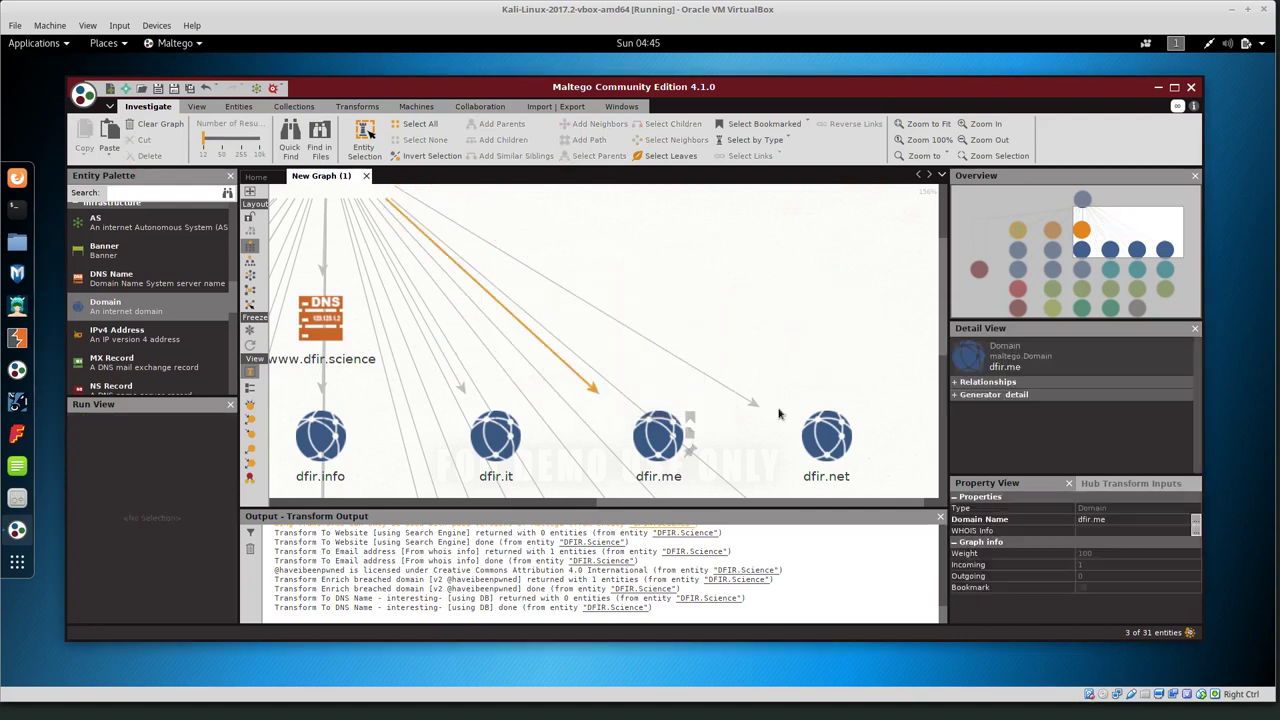
Step: Delete the six domain nodes from dfir.dk to dfir.net
scroll(833, 315, "down", 3)
left_click_drag(895, 386, 340, 381)
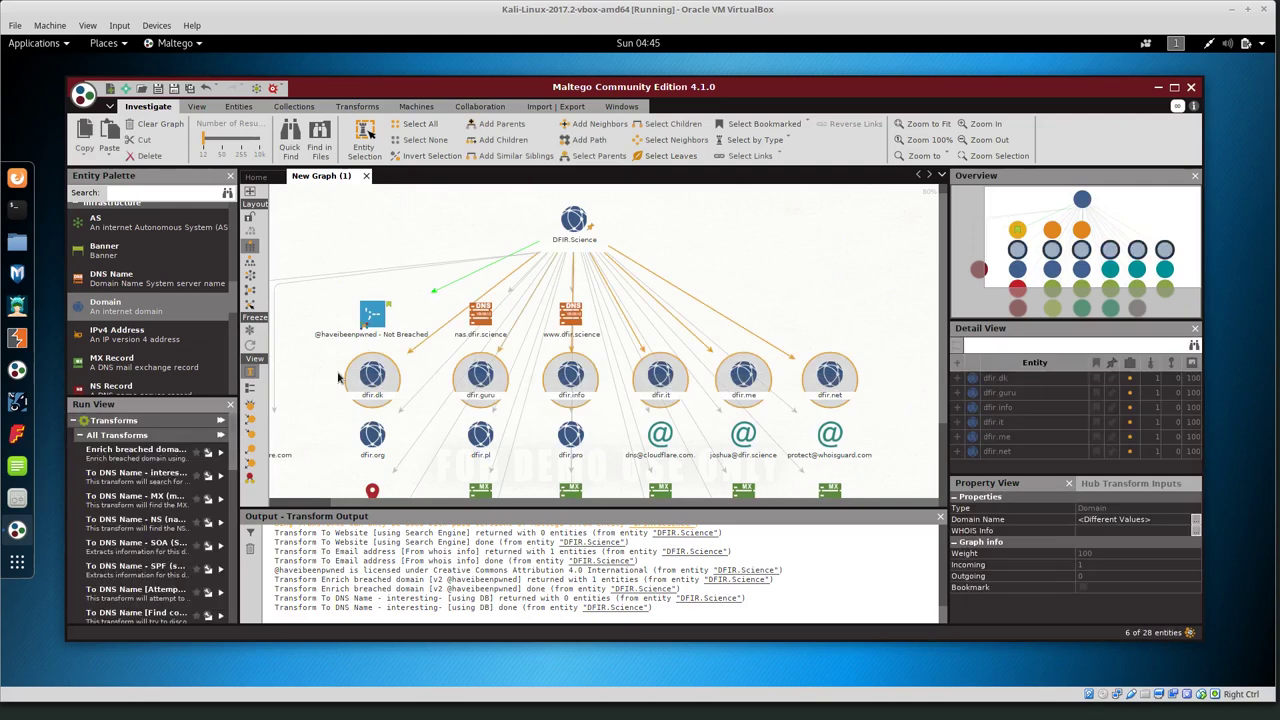
key("Delete")
left_click(590, 400)
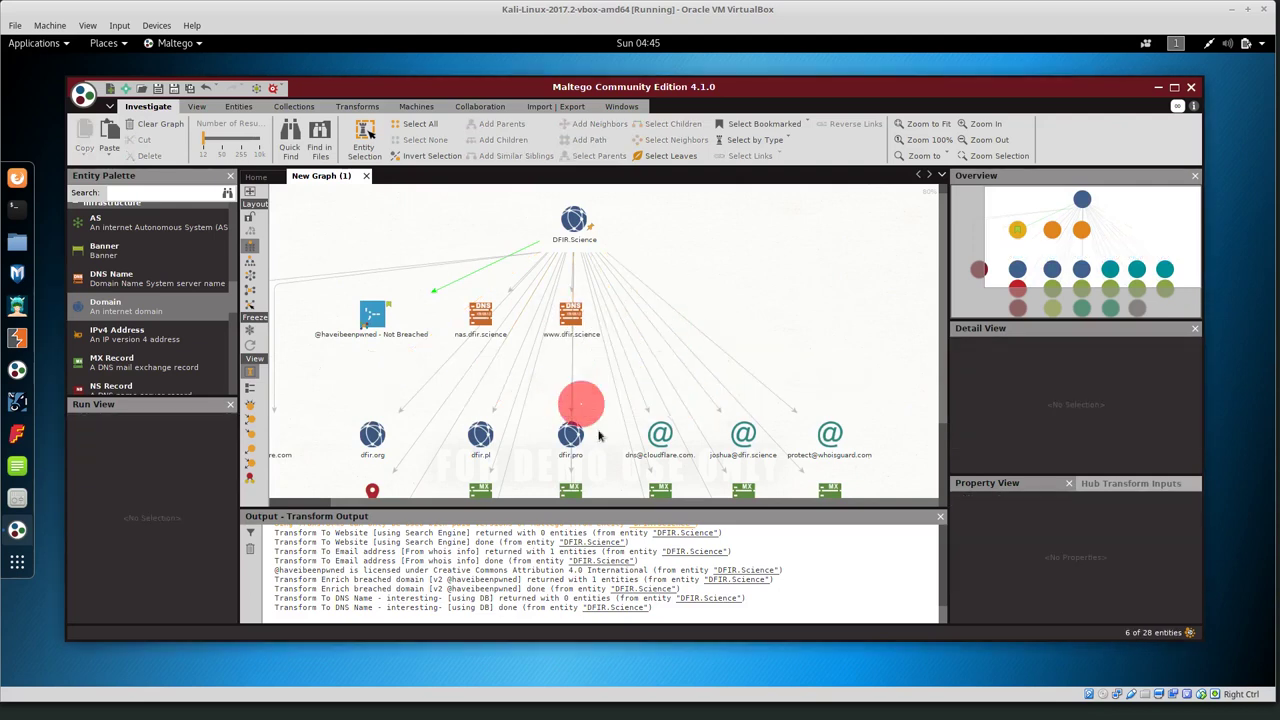
left_click_drag(612, 460, 336, 412)
key("Delete")
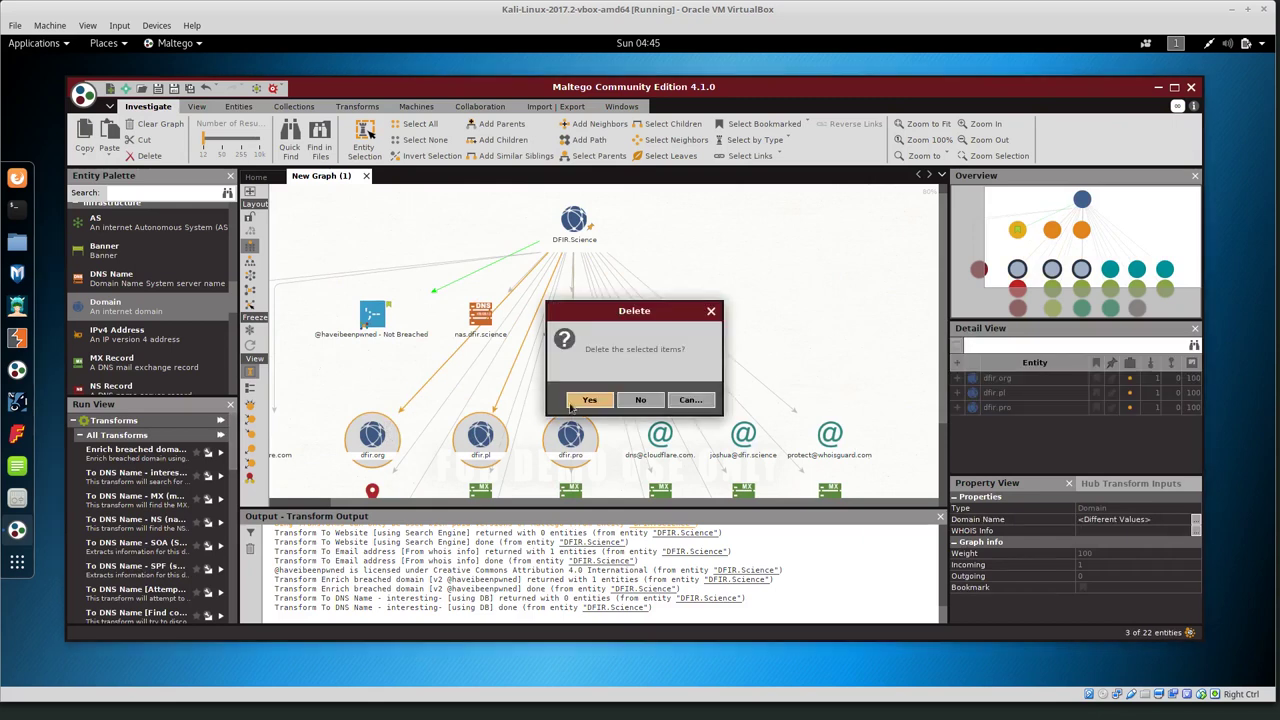
left_click(589, 400)
scroll(865, 305, "down", 2)
scroll(865, 305, "up", 3)
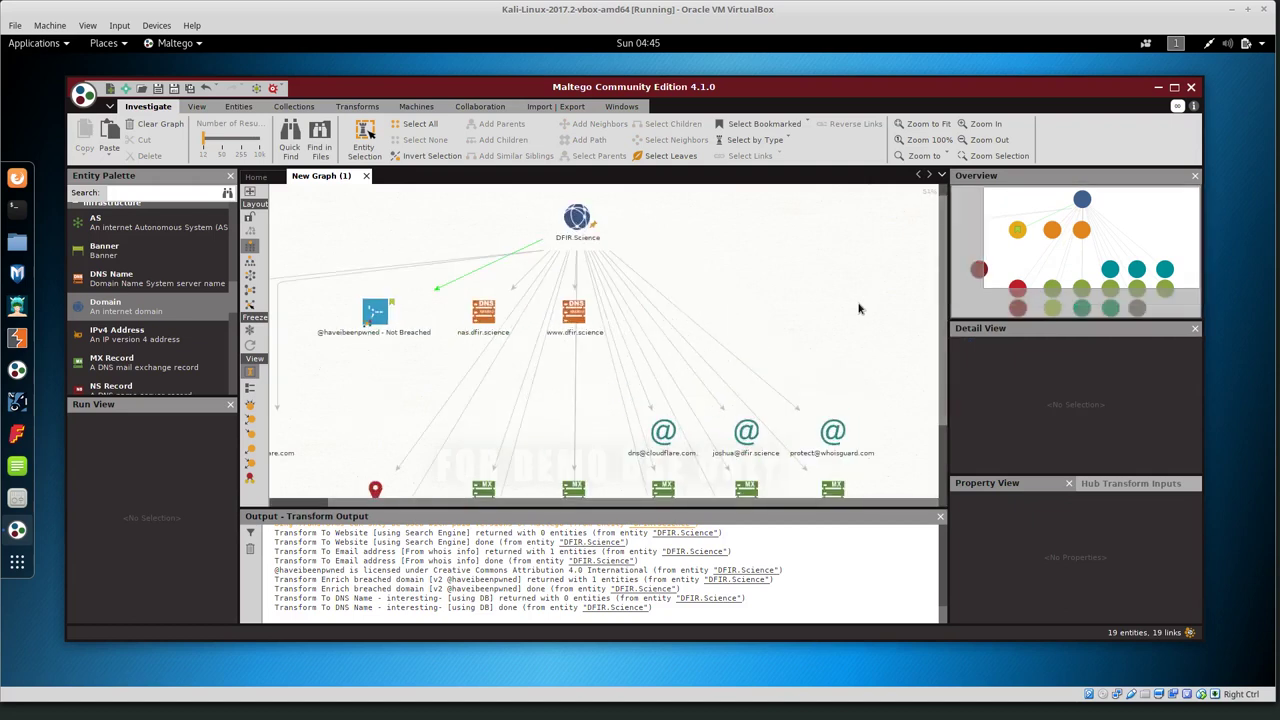
left_click(502, 315)
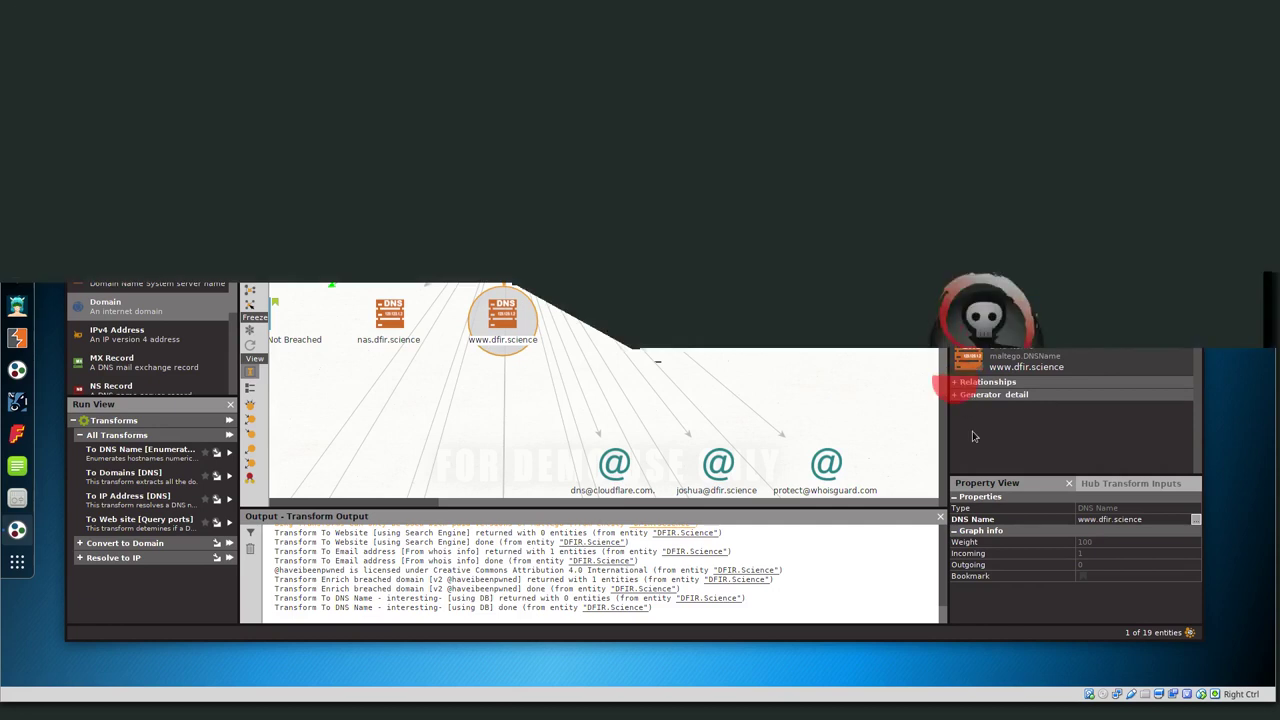
left_click(956, 395)
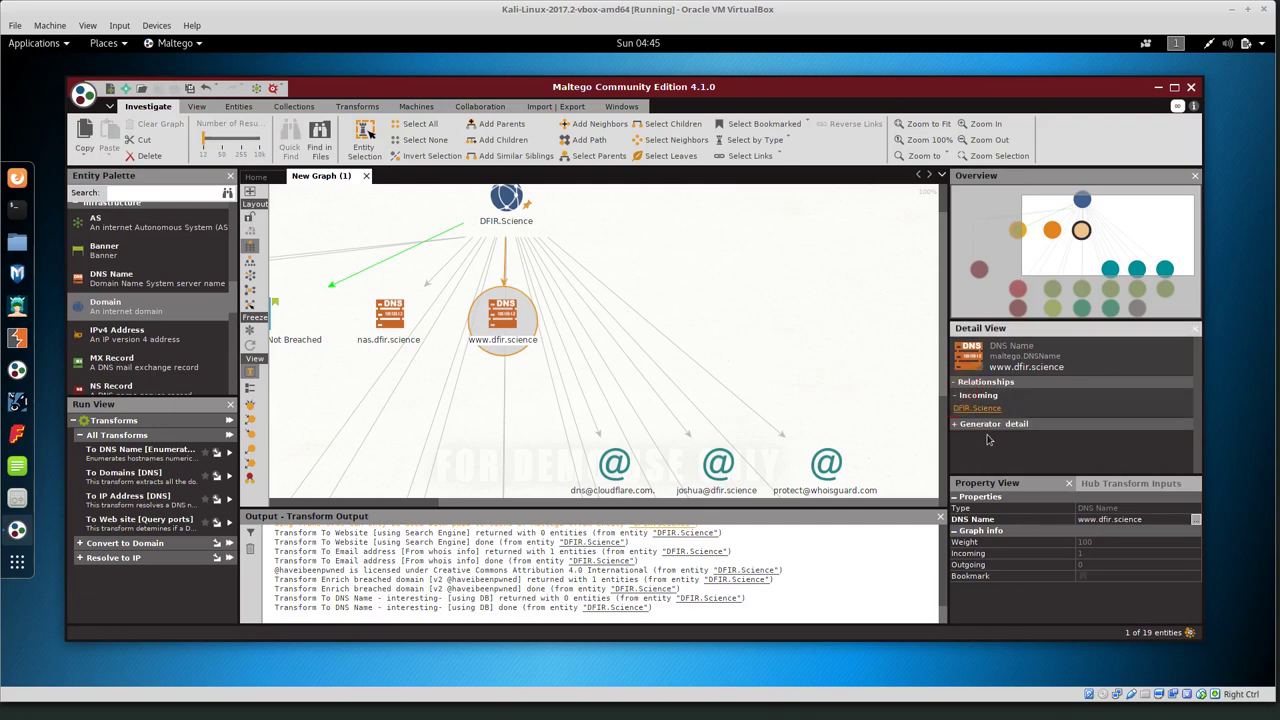
left_click(961, 428)
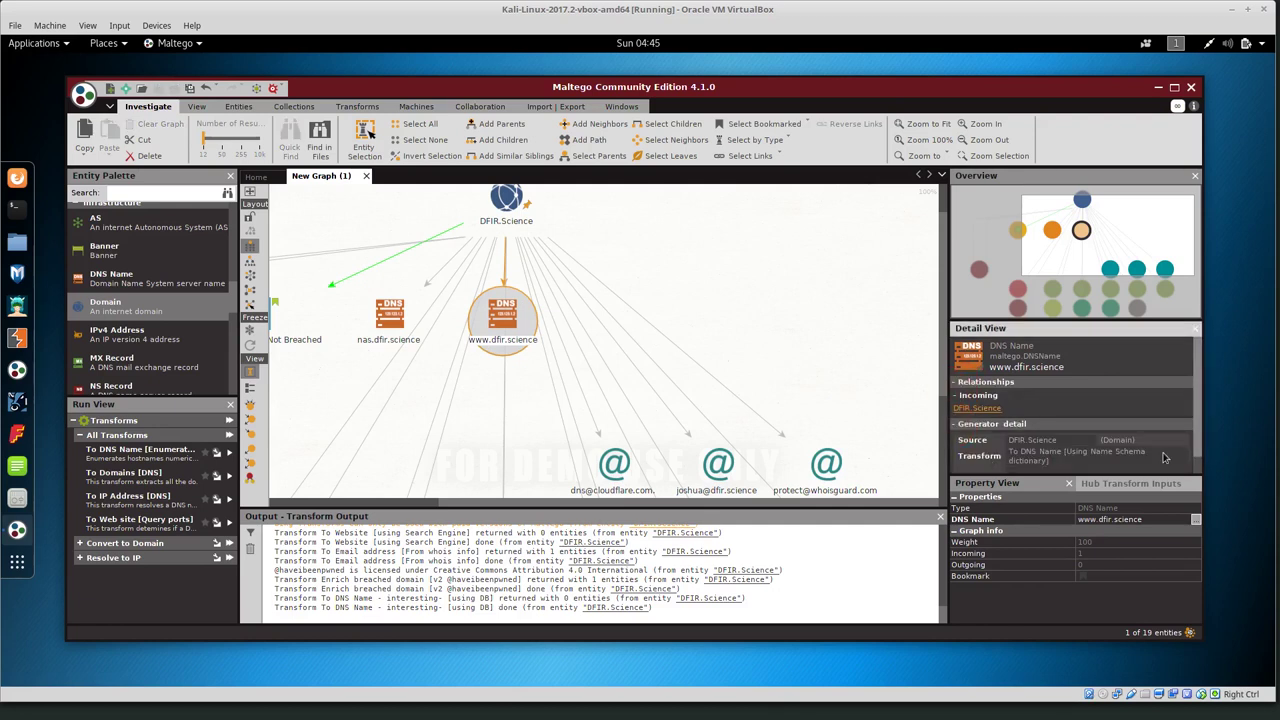
scroll(1115, 462, "down", 1)
left_click(503, 322)
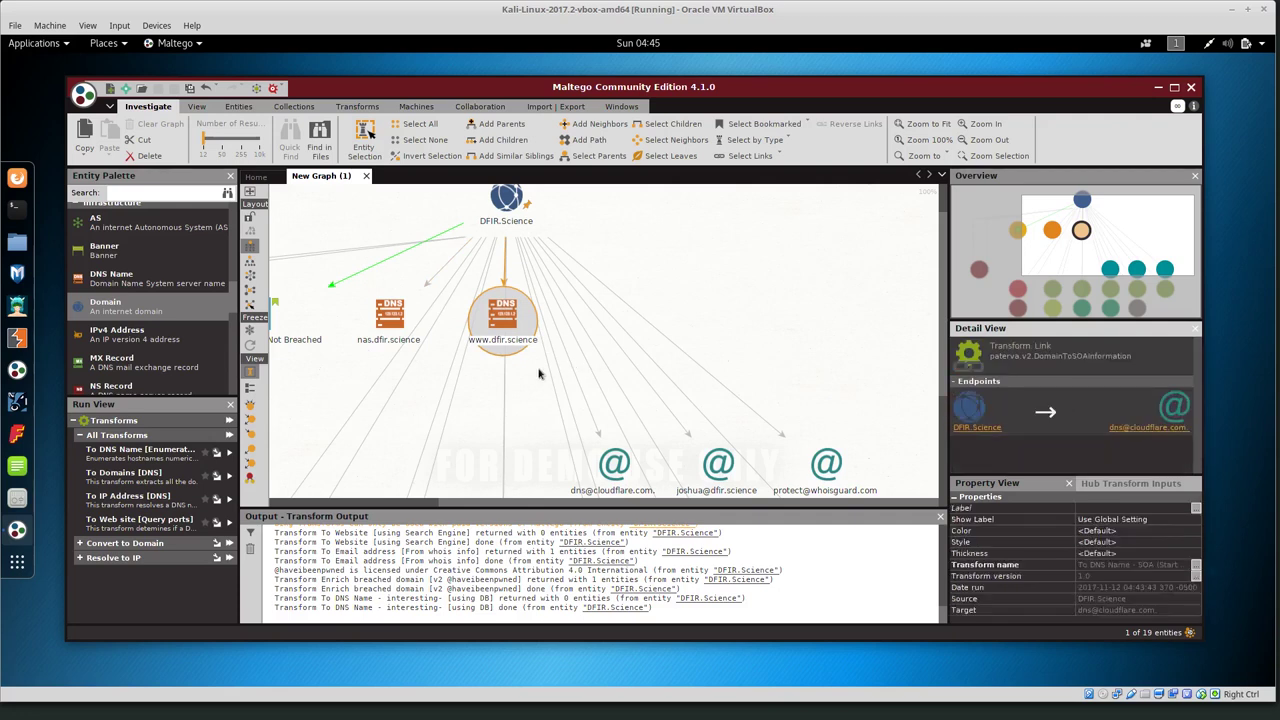
Step: Inspect the link to aspmx3.googlemail.com and the brad.ns.cloudflare.com name server node
left_click(489, 370)
left_click_drag(560, 502, 467, 505)
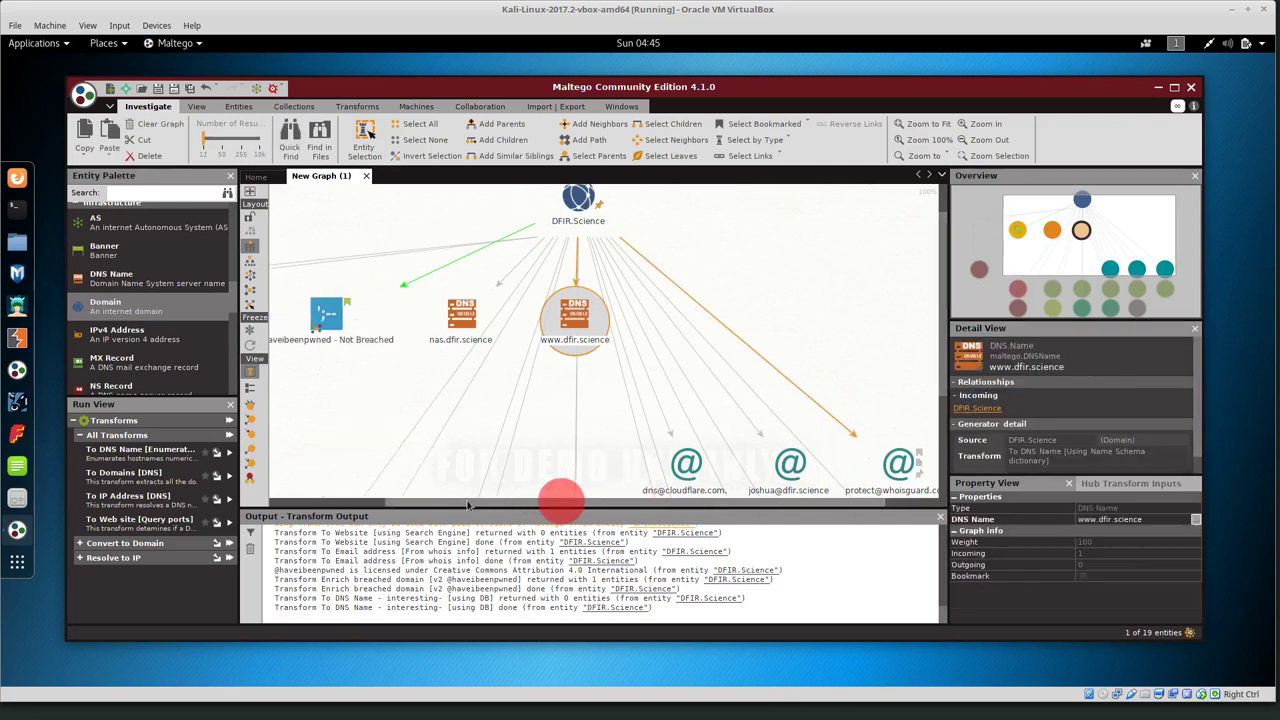
left_click(417, 501)
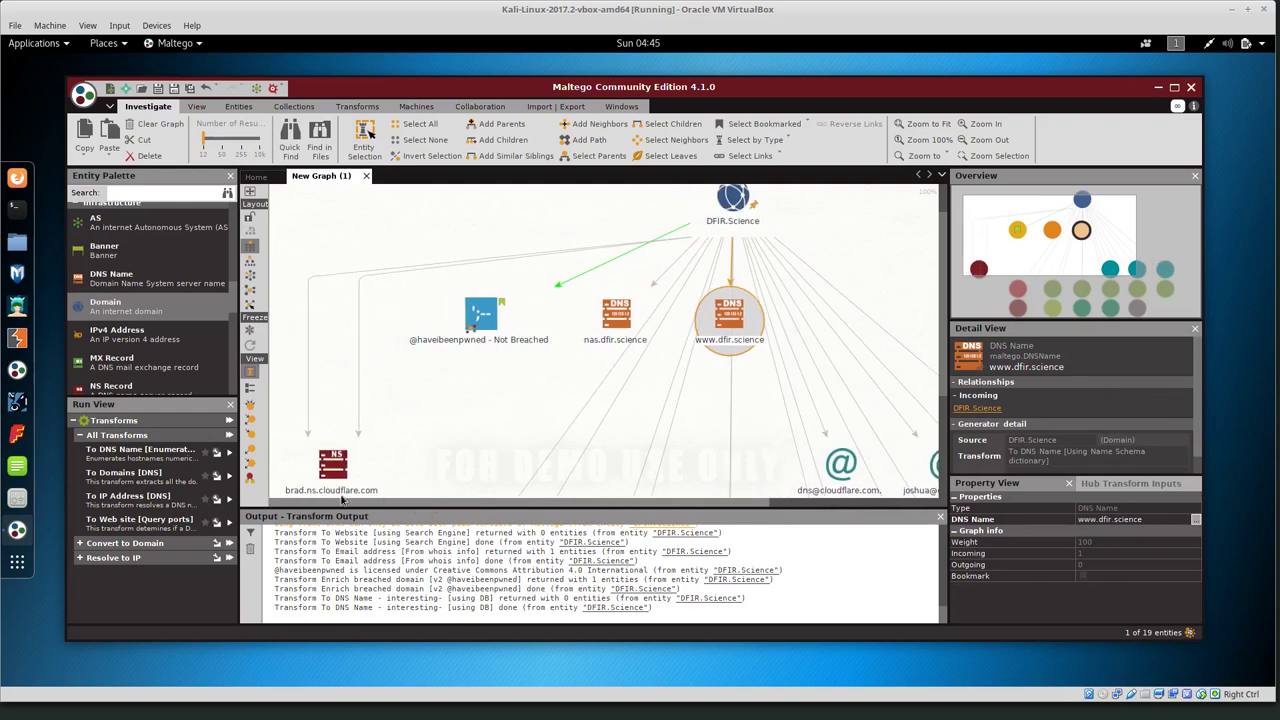
left_click(548, 426)
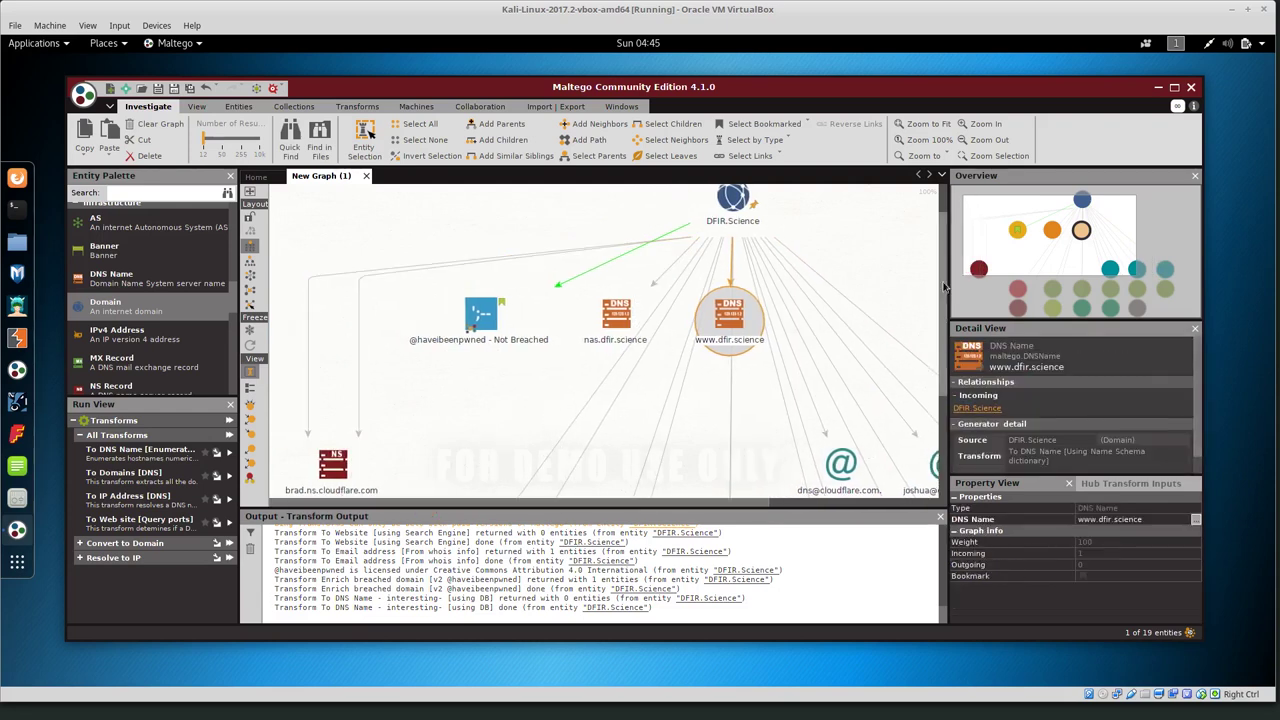
left_click_drag(944, 286, 946, 375)
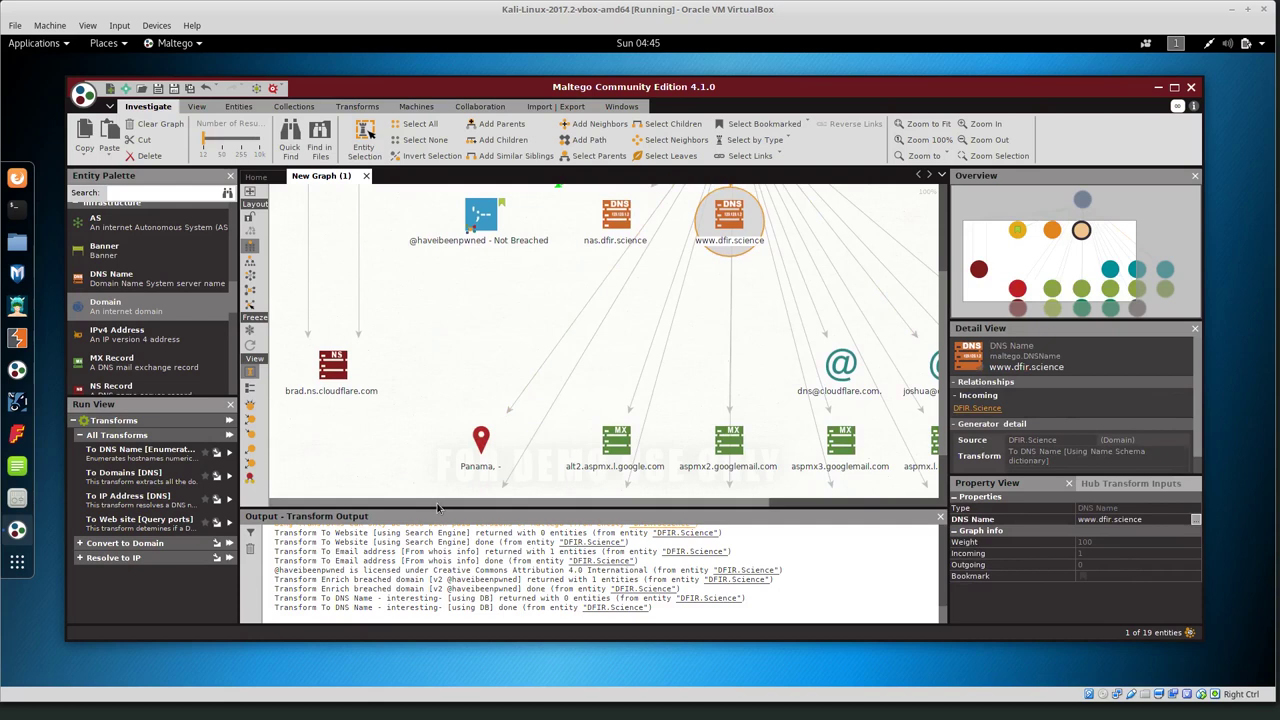
left_click(433, 501)
left_click(330, 393)
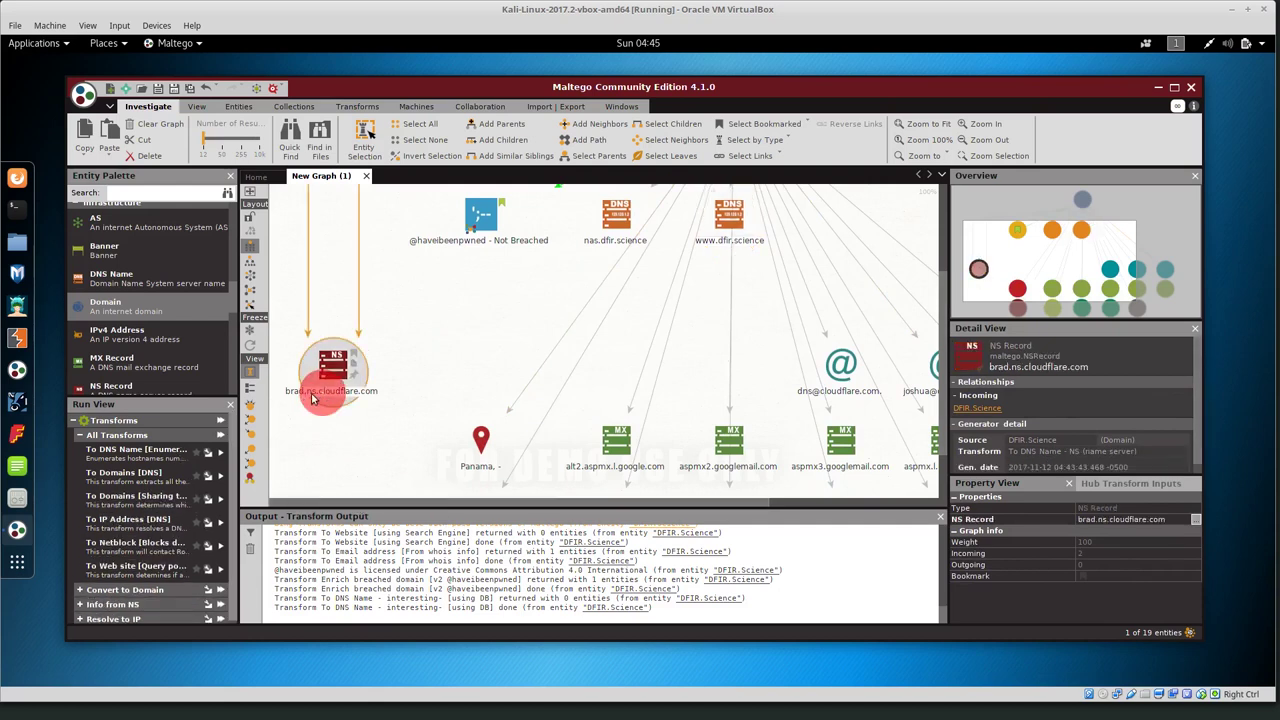
left_click_drag(415, 503, 601, 512)
left_click(808, 382)
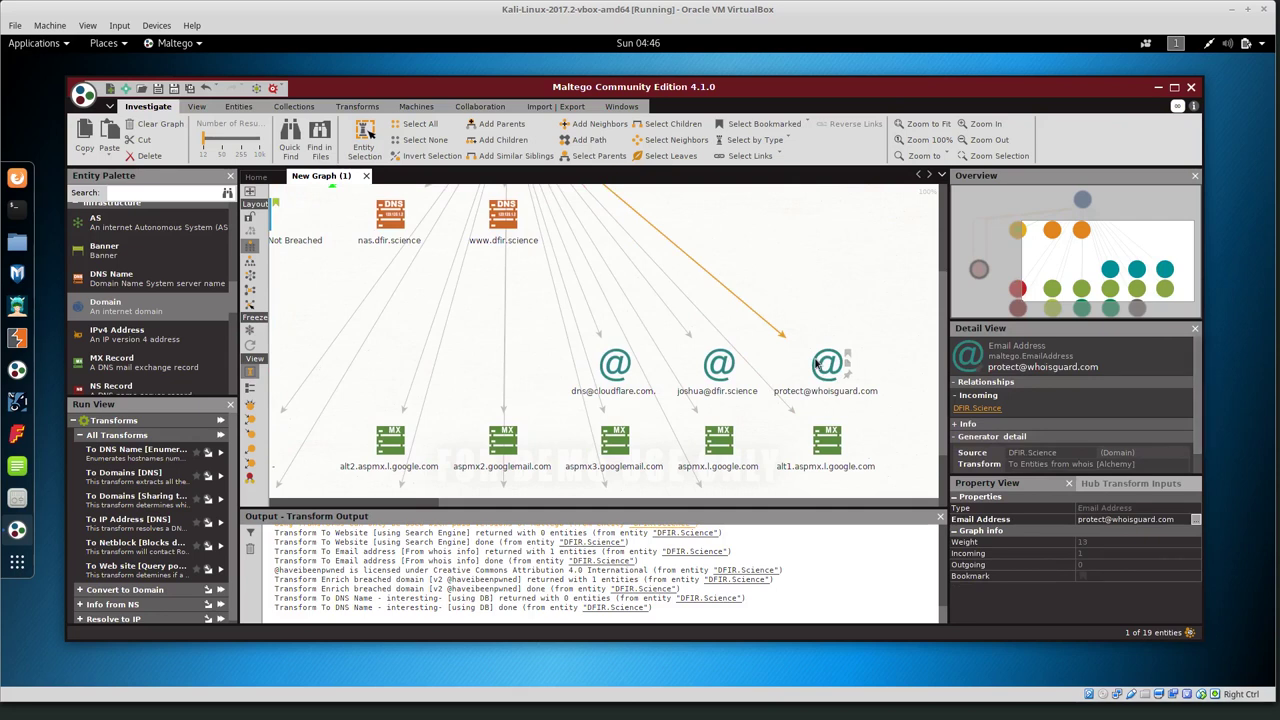
left_click(716, 390)
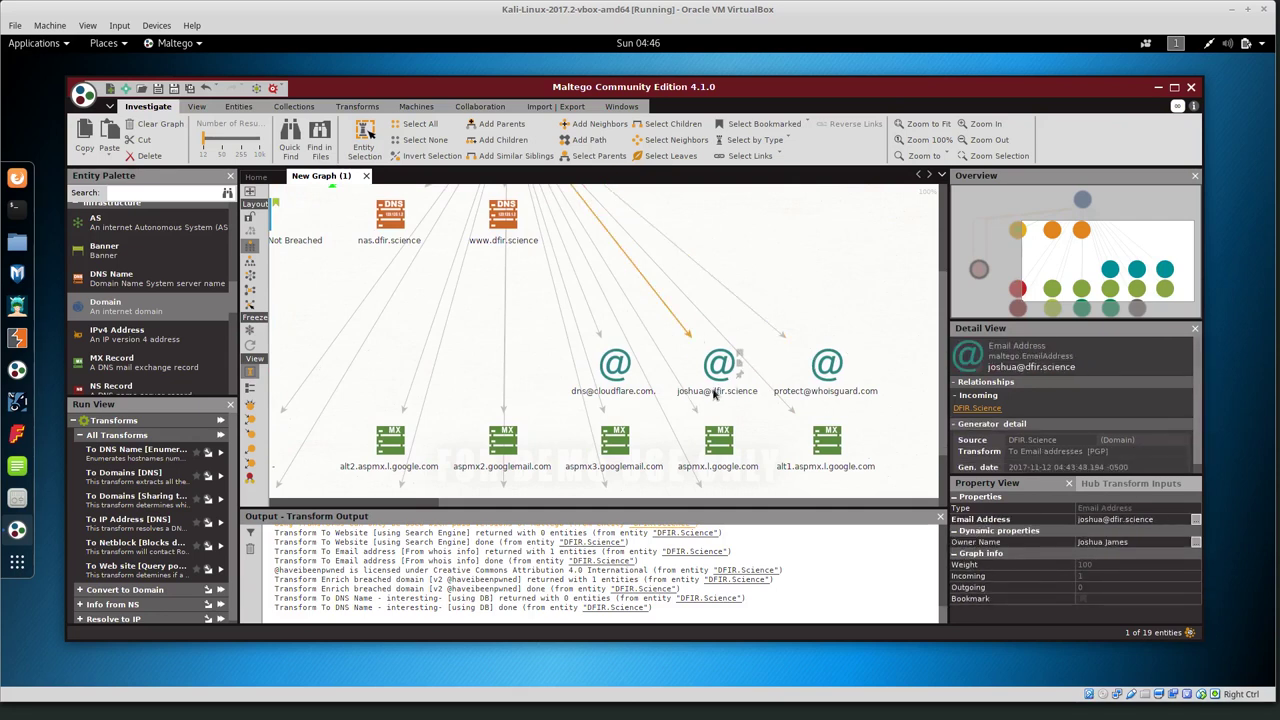
left_click(728, 396)
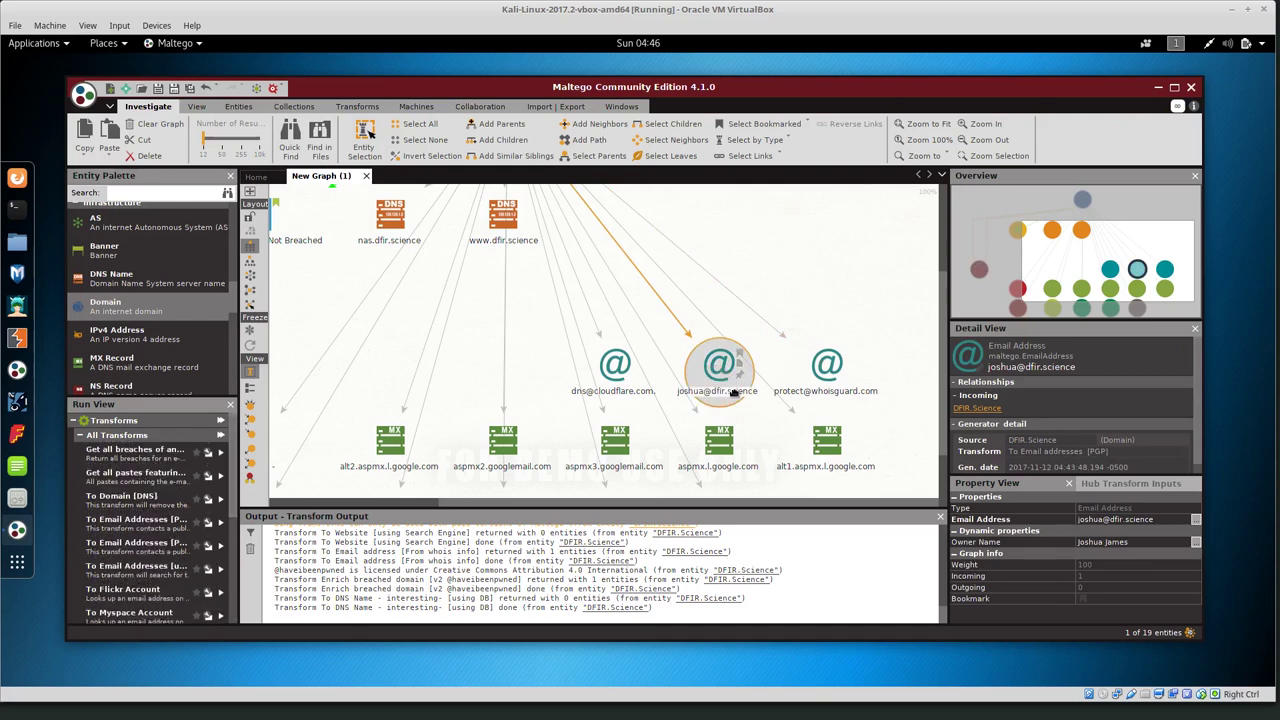
left_click(615, 382)
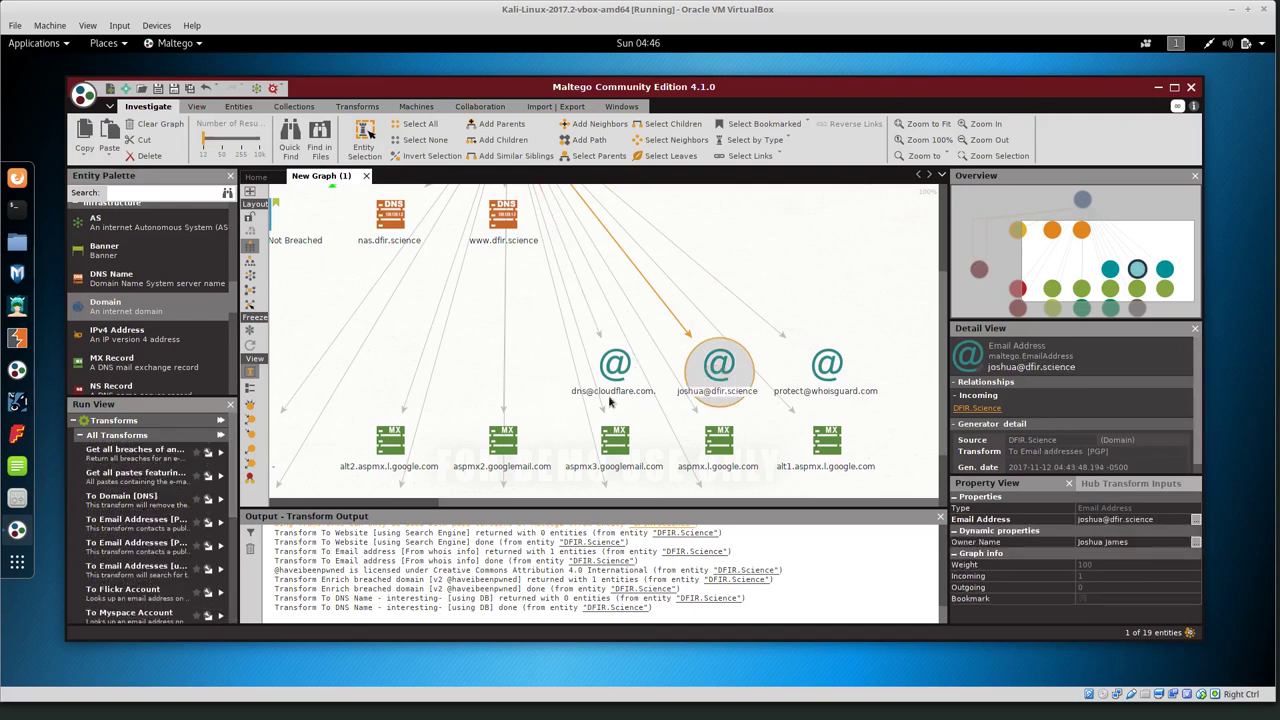
left_click(718, 370)
left_click_drag(943, 340, 426, 435)
left_click(732, 503)
left_click_drag(522, 503, 409, 500)
left_click(548, 447)
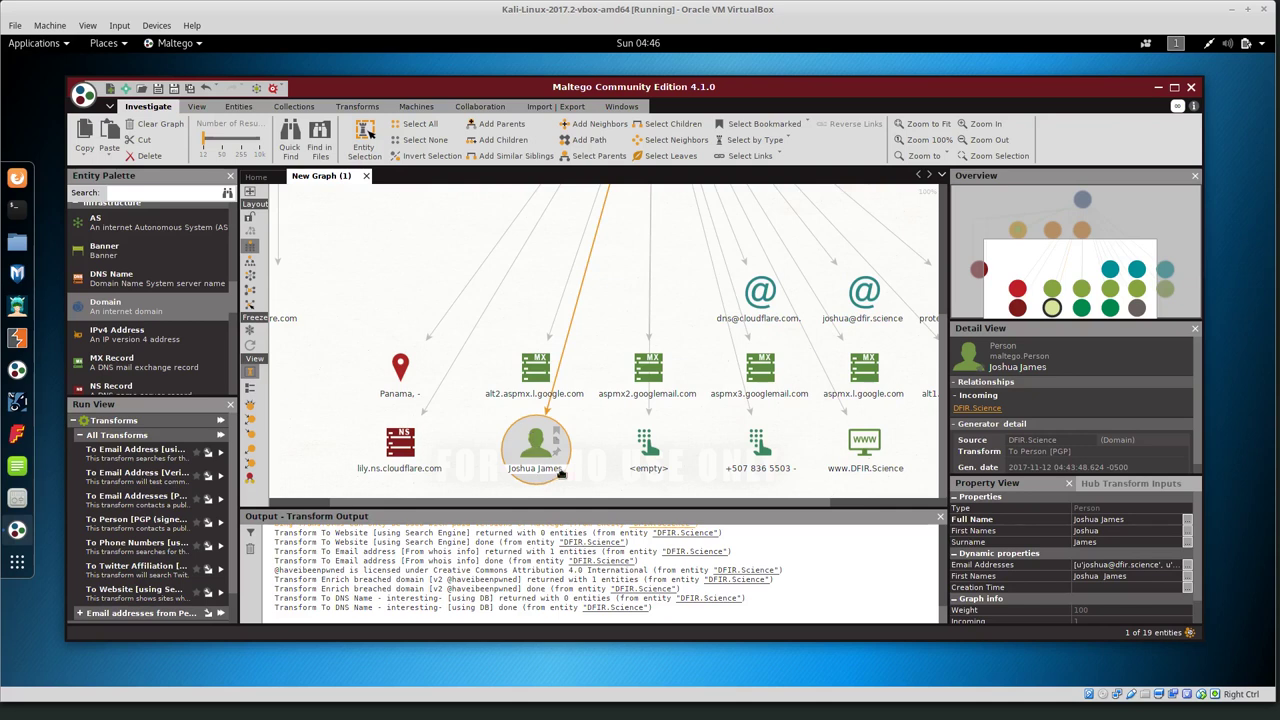
mouse_move(750, 483)
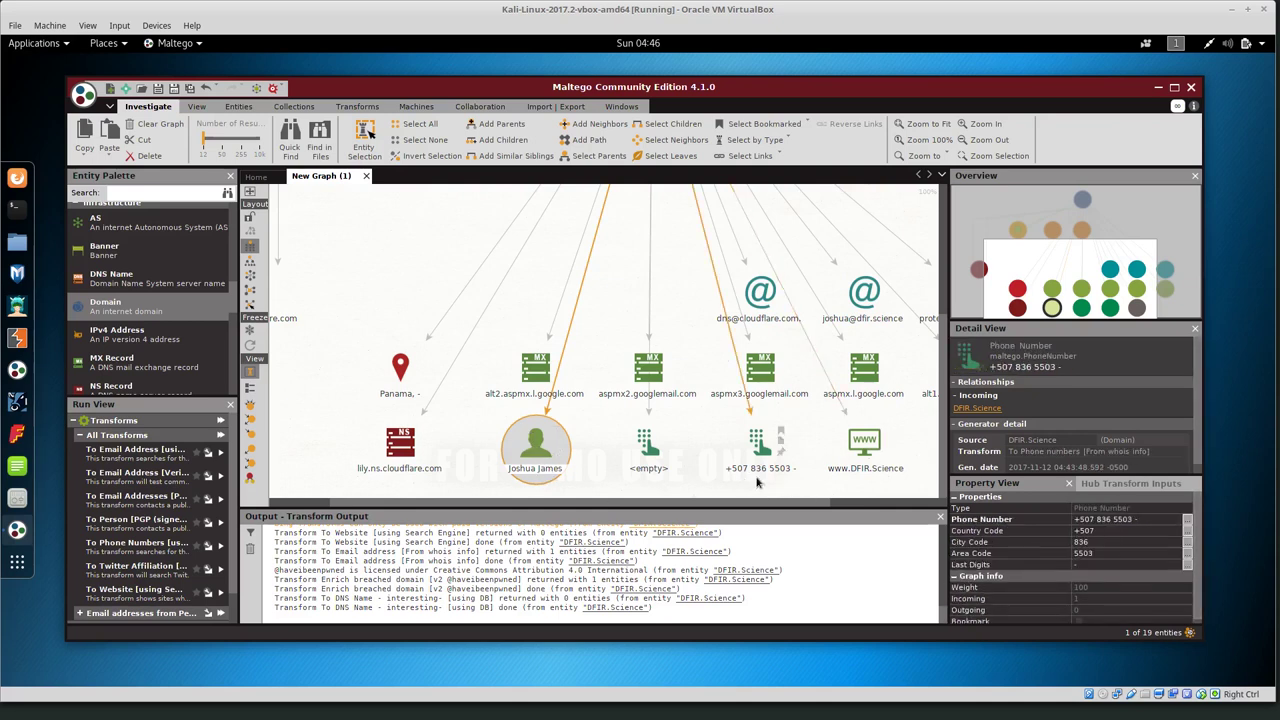
left_click_drag(629, 503, 510, 500)
left_click(492, 398)
left_click_drag(648, 505, 771, 505)
left_click(449, 444)
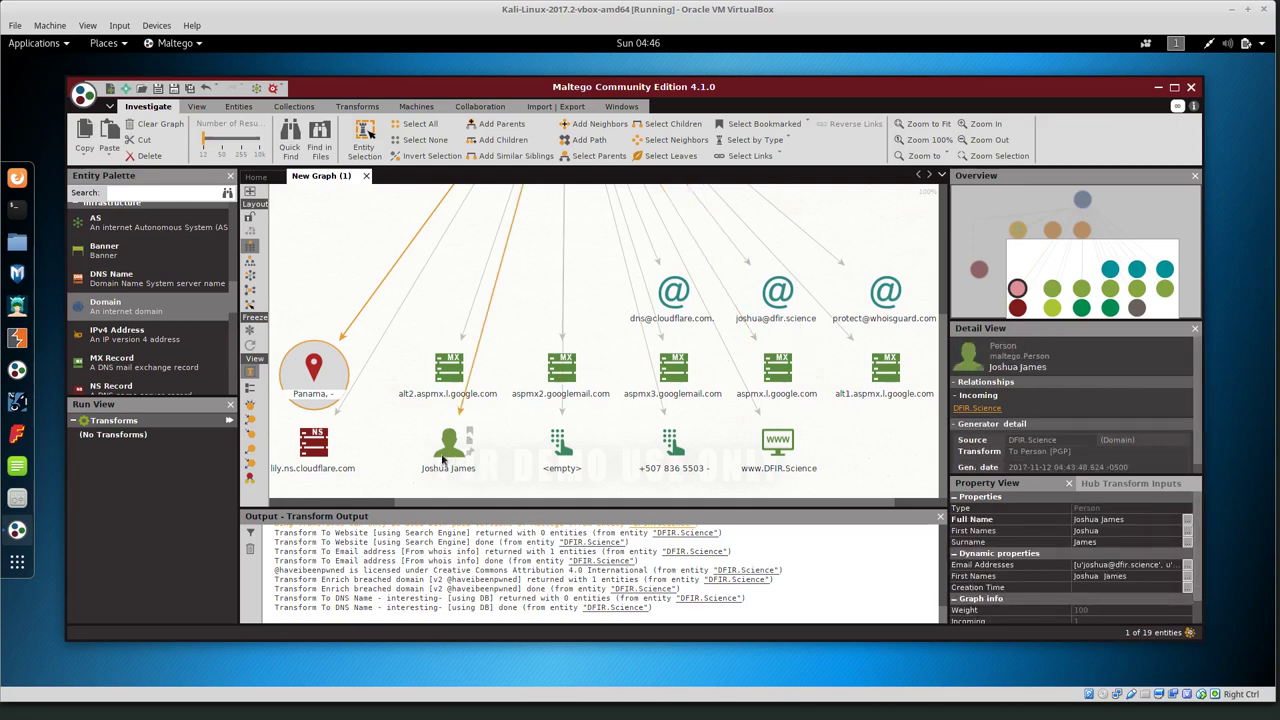
Step: Run all transforms on the person entity, declining the Twitter sign-in prompt
right_click(445, 450)
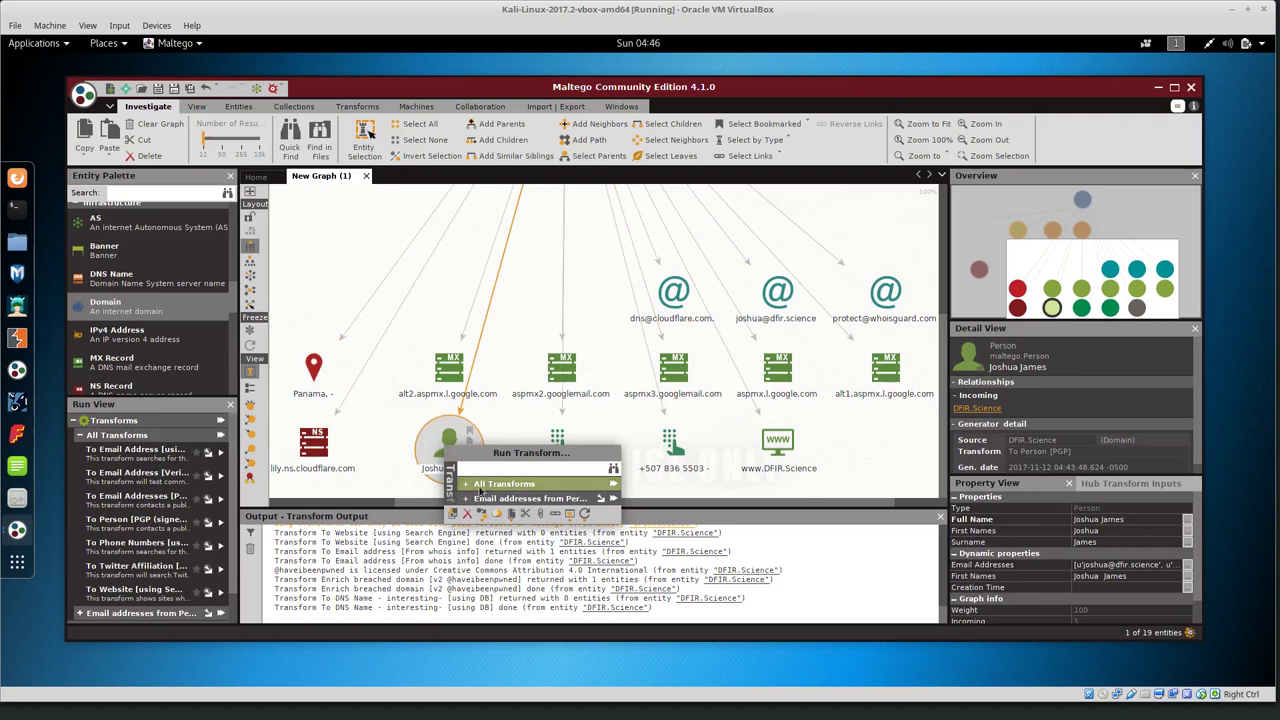
left_click(545, 484)
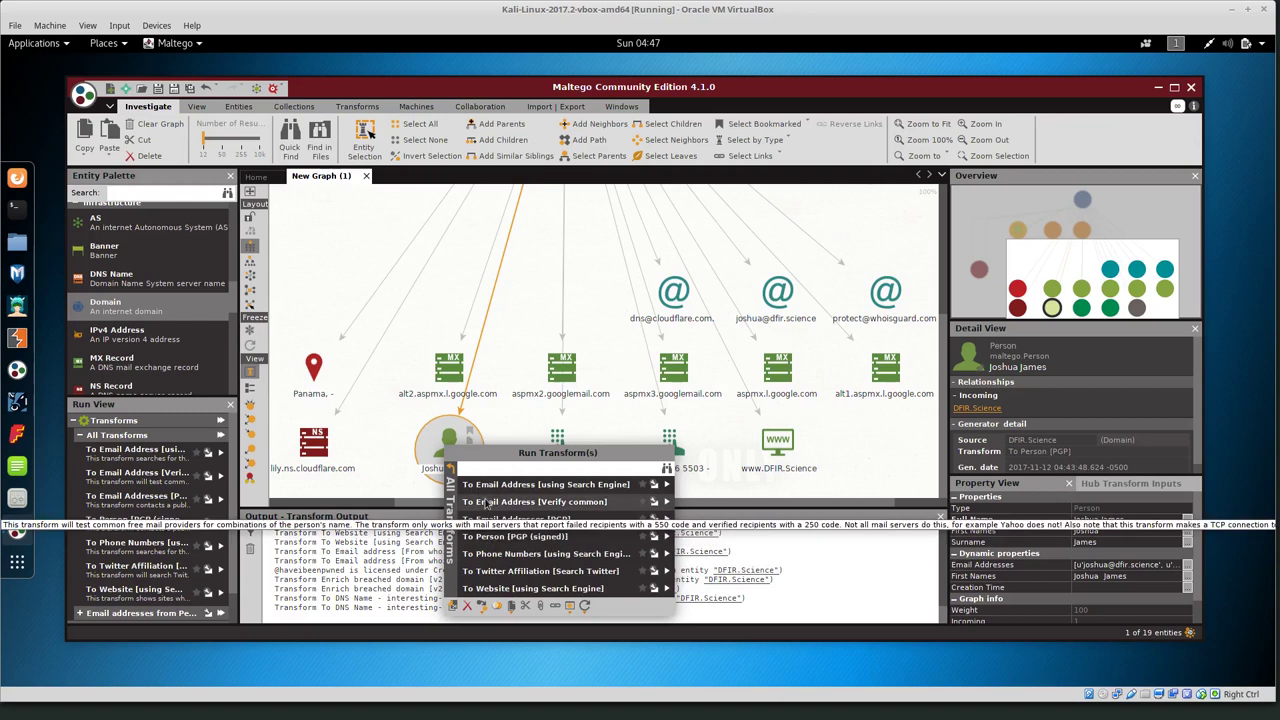
left_click(520, 502)
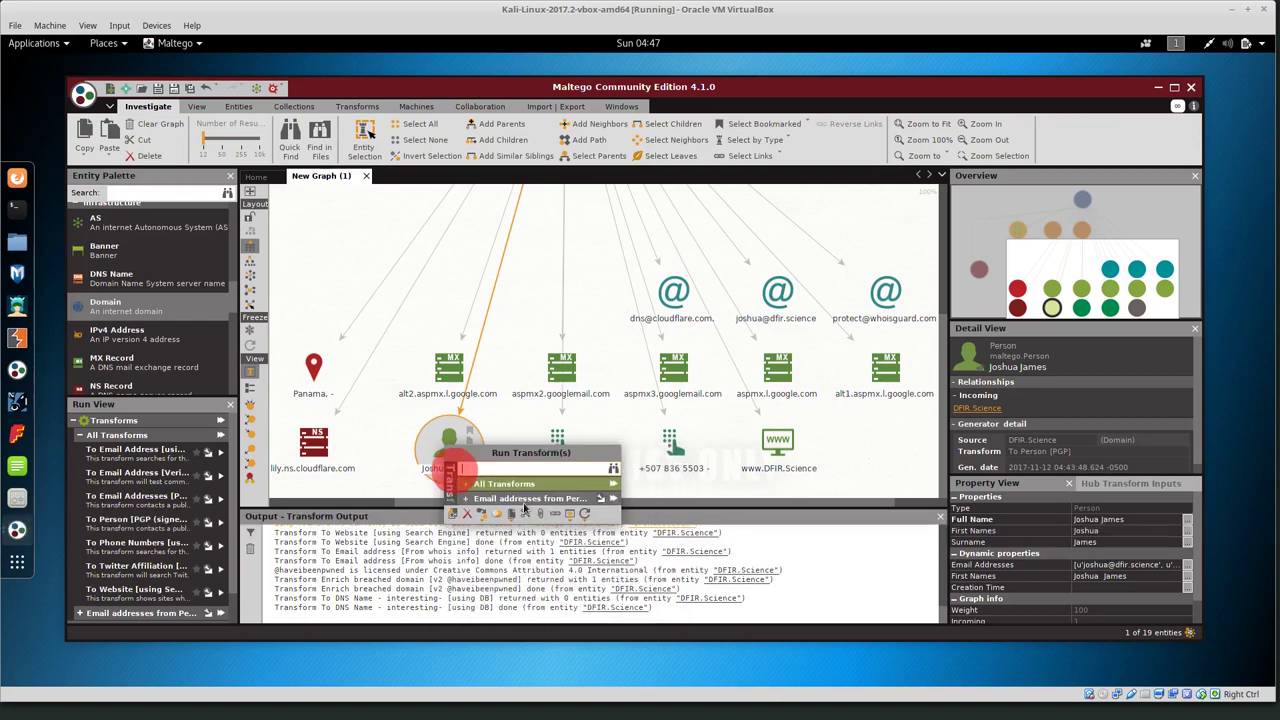
left_click(614, 487)
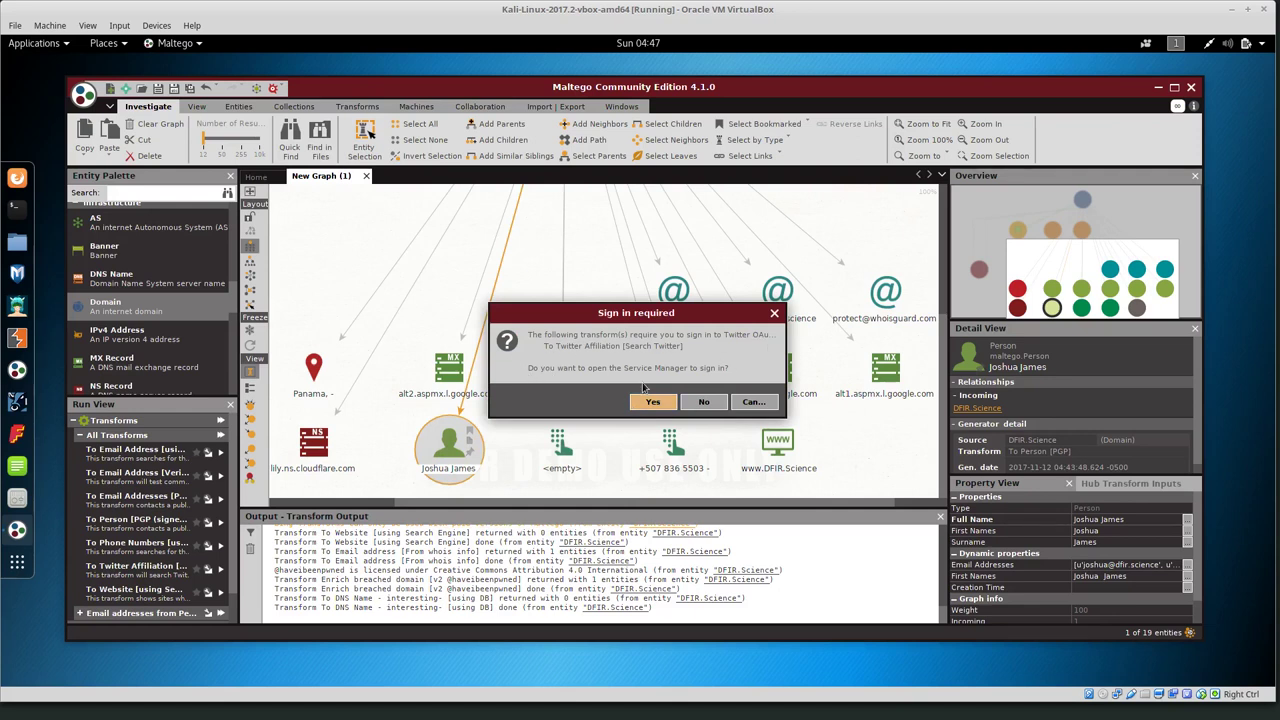
left_click(701, 401)
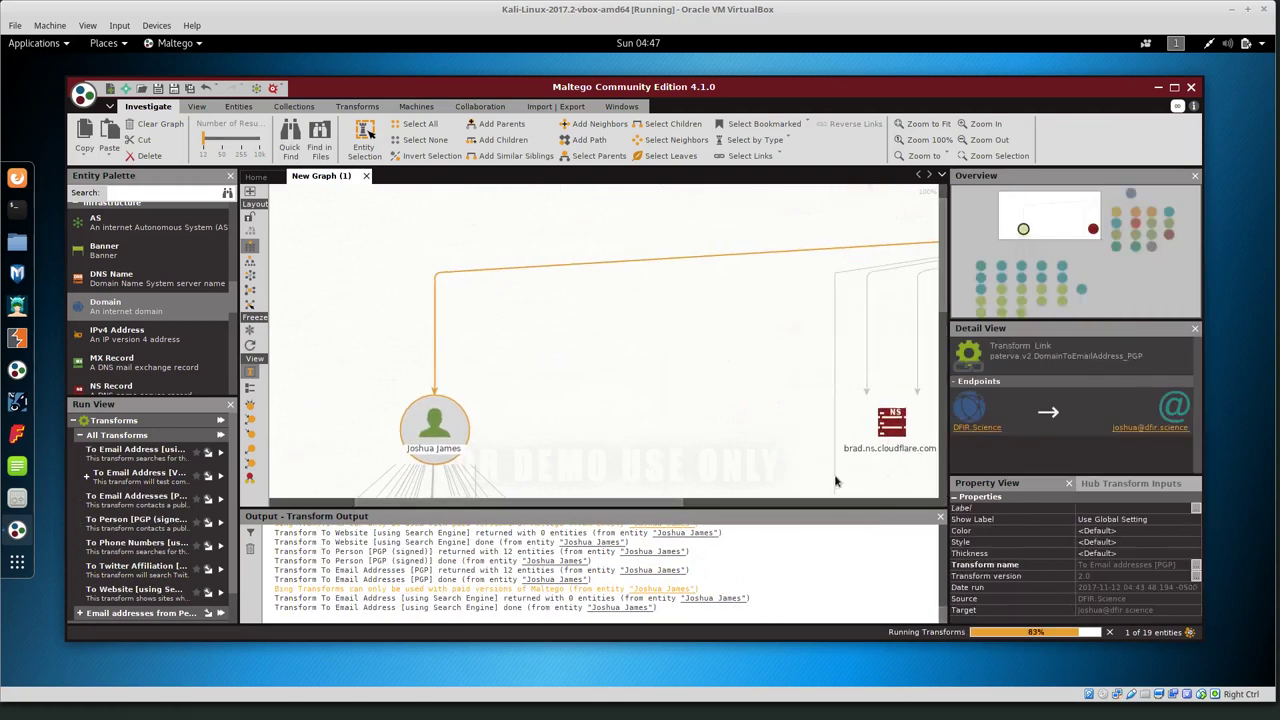
Step: Pan and zoom the graph to review the person's new e-mail and person results
left_click_drag(945, 285, 953, 345)
scroll(614, 380, "down", 2)
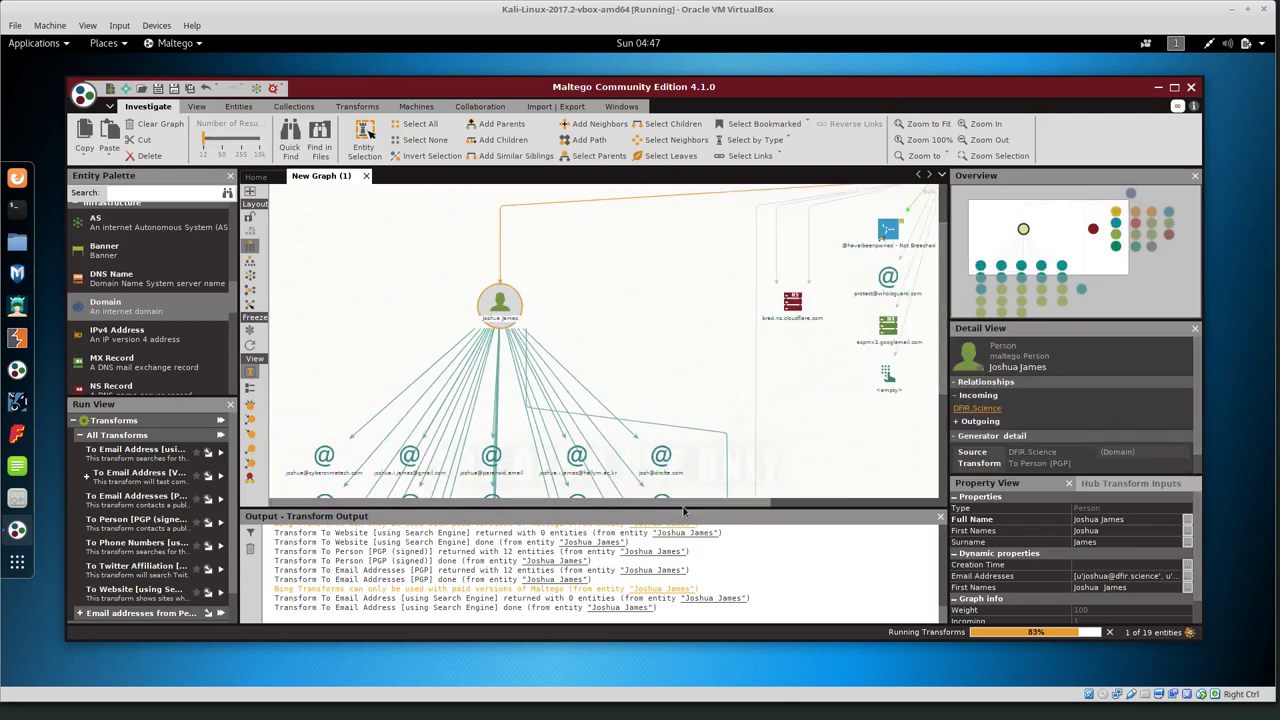
left_click_drag(940, 312, 393, 338)
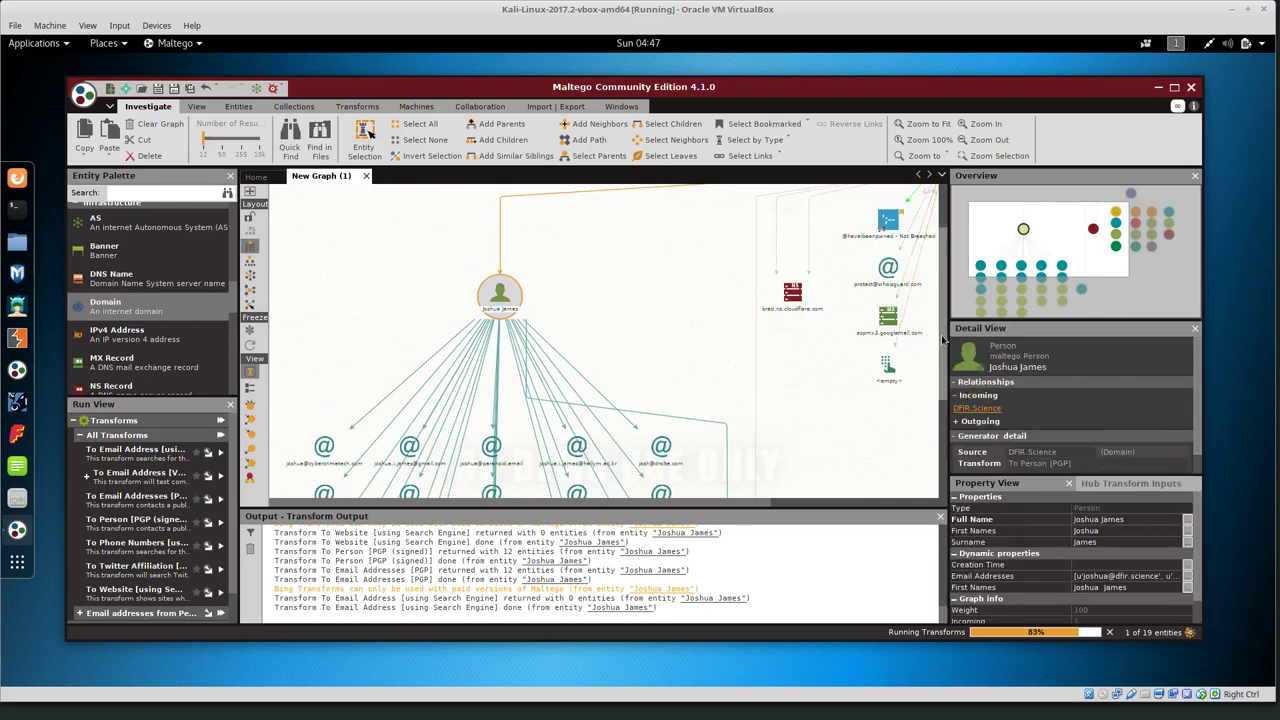
left_click_drag(940, 290, 930, 350)
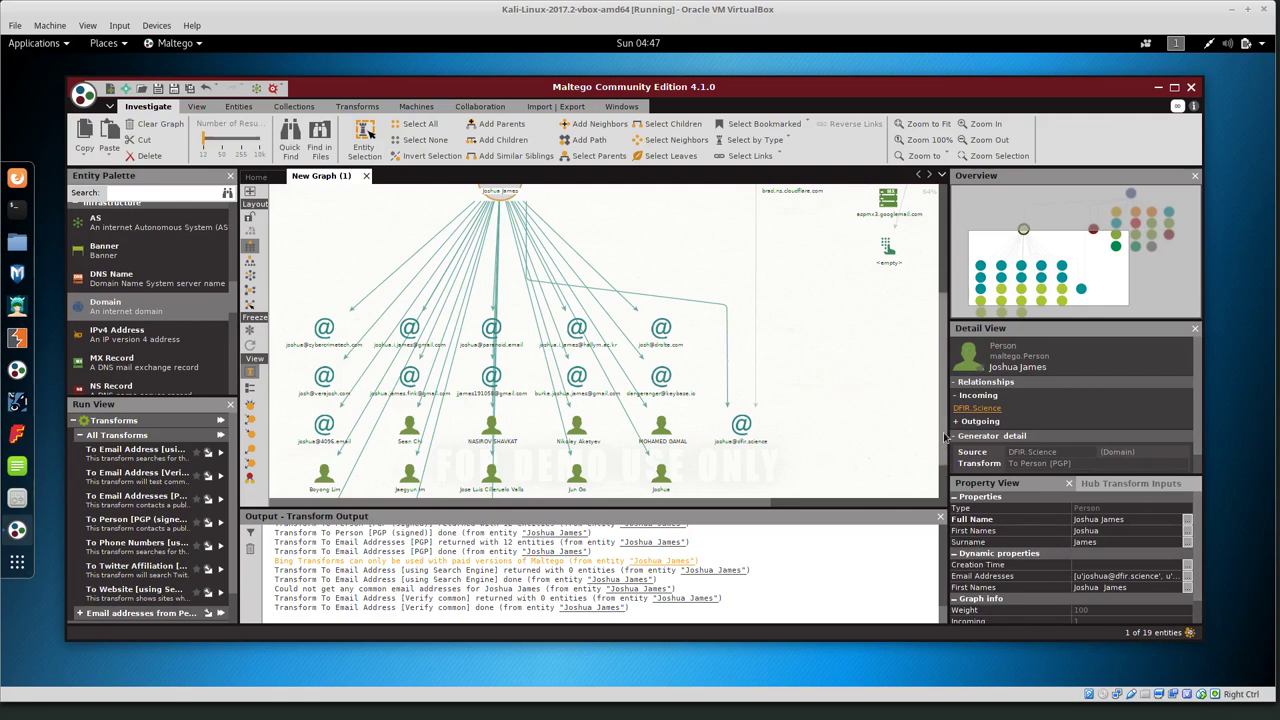
left_click_drag(944, 436, 940, 476)
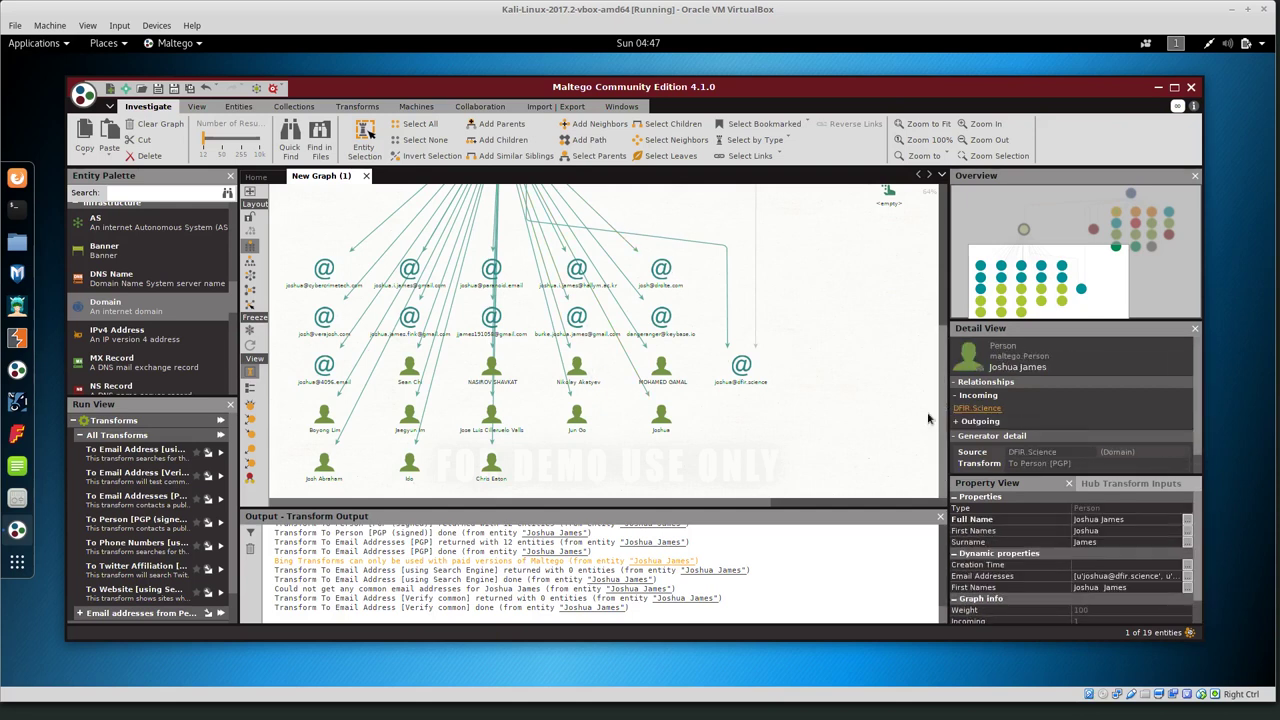
left_click_drag(942, 430, 942, 366)
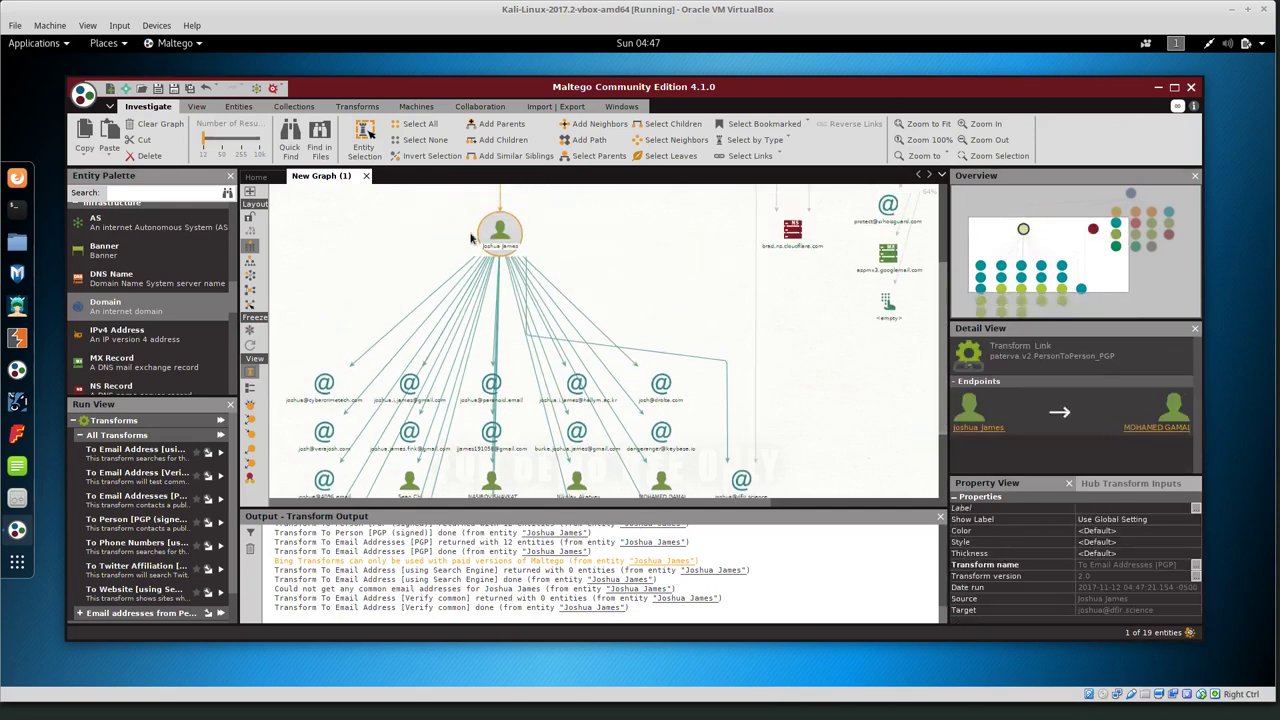
left_click_drag(945, 430, 944, 470)
Step: Select the person's dfir.science e-mail entity to view its details
left_click(741, 413)
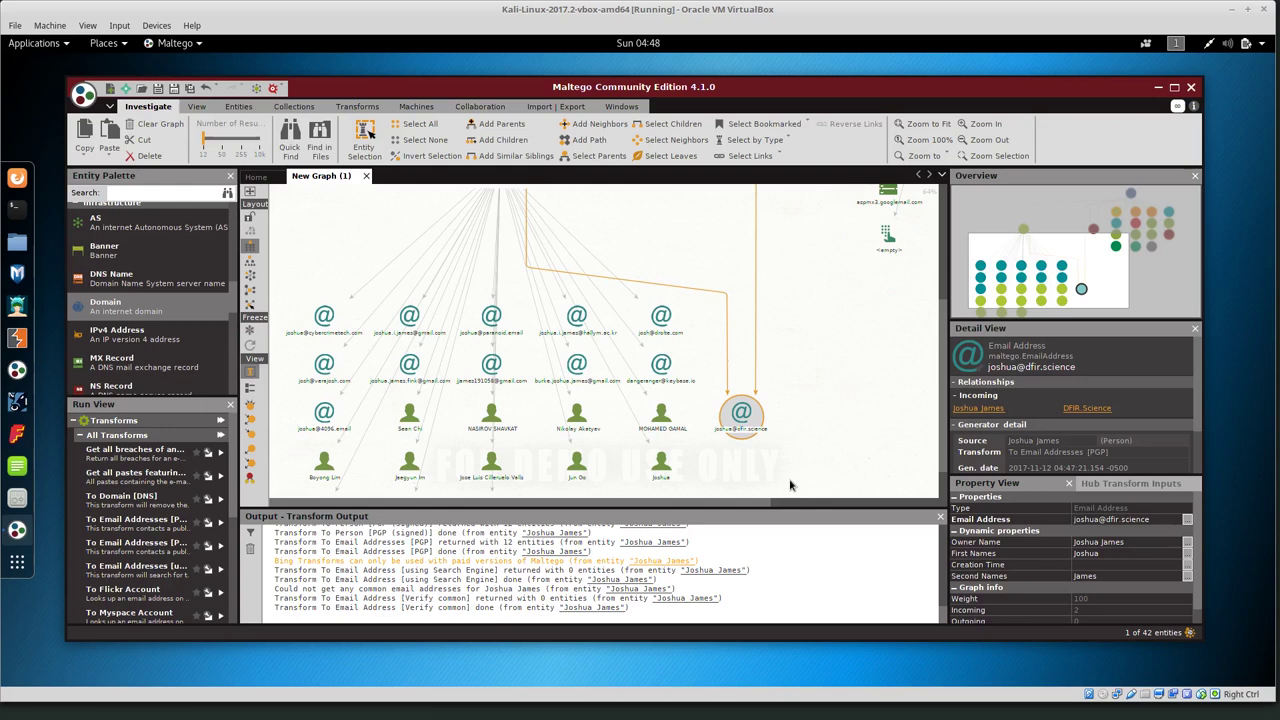
scroll(790, 485, "up", 4)
scroll(790, 485, "down", 2)
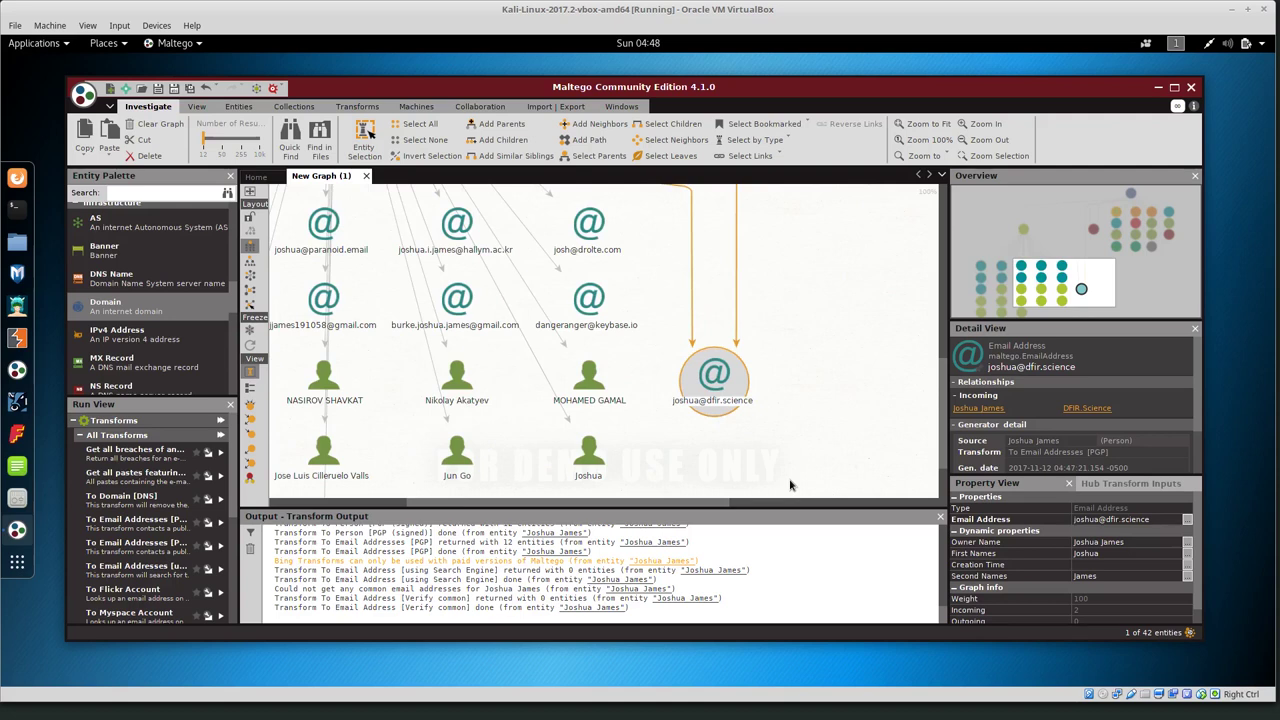
mouse_move(700, 503)
left_mouse_down()
mouse_move(545, 510)
mouse_move(820, 503)
mouse_move(684, 505)
left_mouse_up()
mouse_move(945, 458)
left_mouse_down()
mouse_move(953, 316)
mouse_move(945, 455)
left_mouse_up()
Step: Run all transforms on that e-mail entity, accepting the breaches and pastes disclaimers
right_click(736, 377)
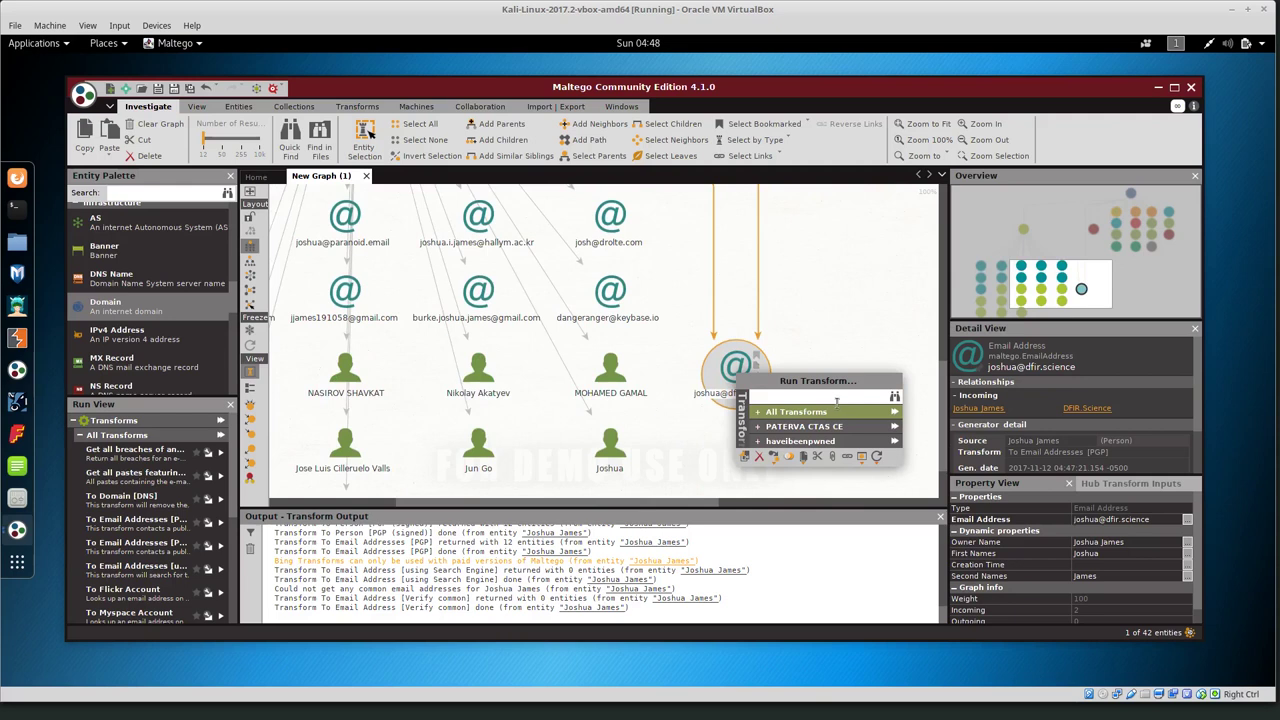
left_click(894, 414)
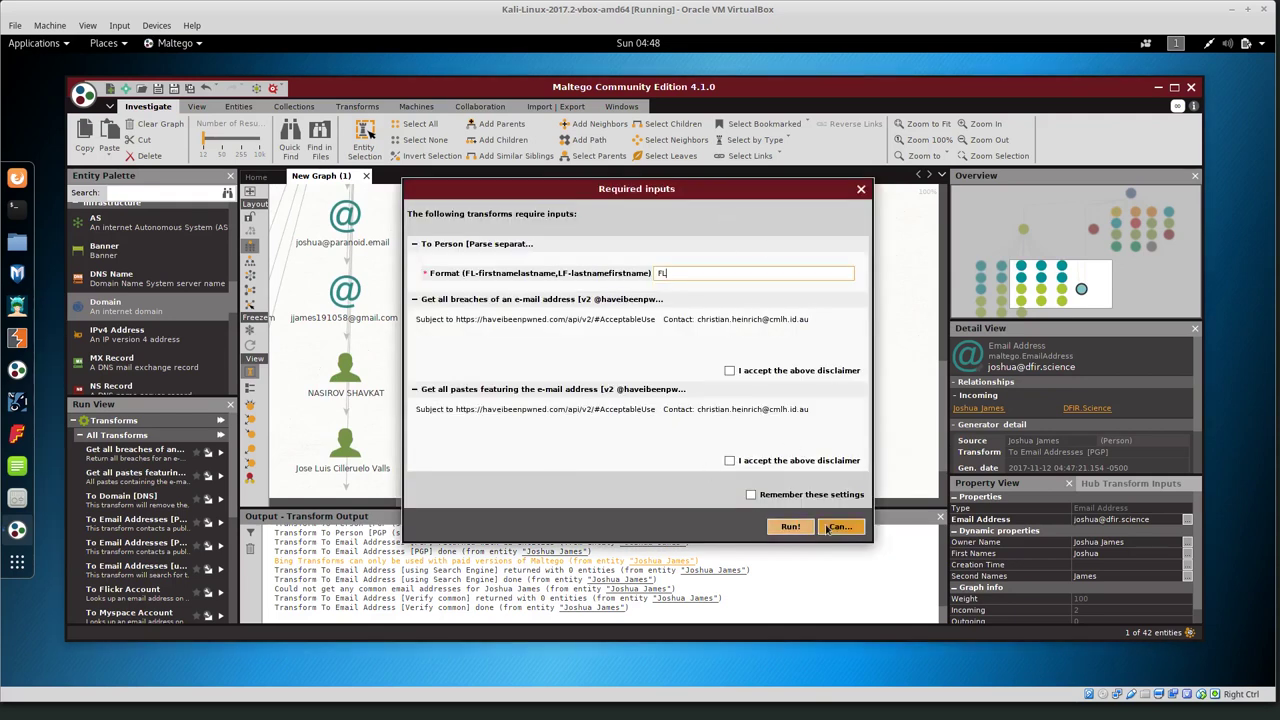
left_click(730, 372)
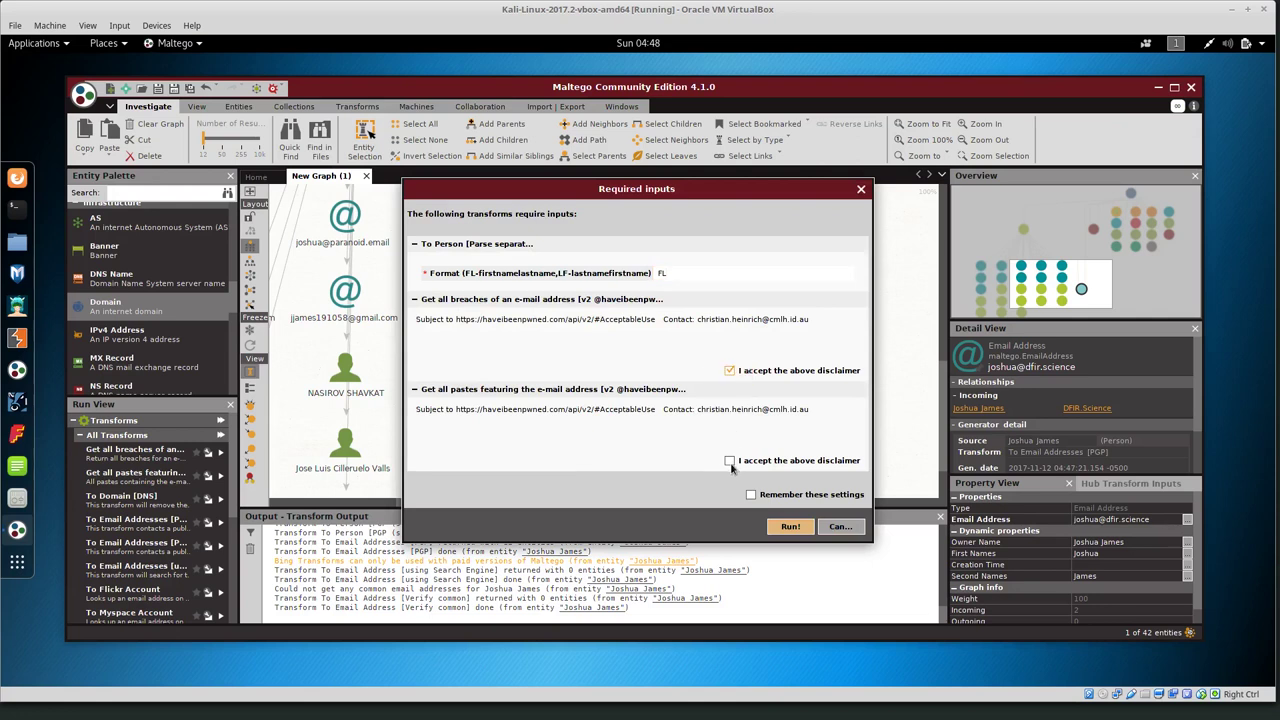
left_click(730, 461)
left_click(790, 526)
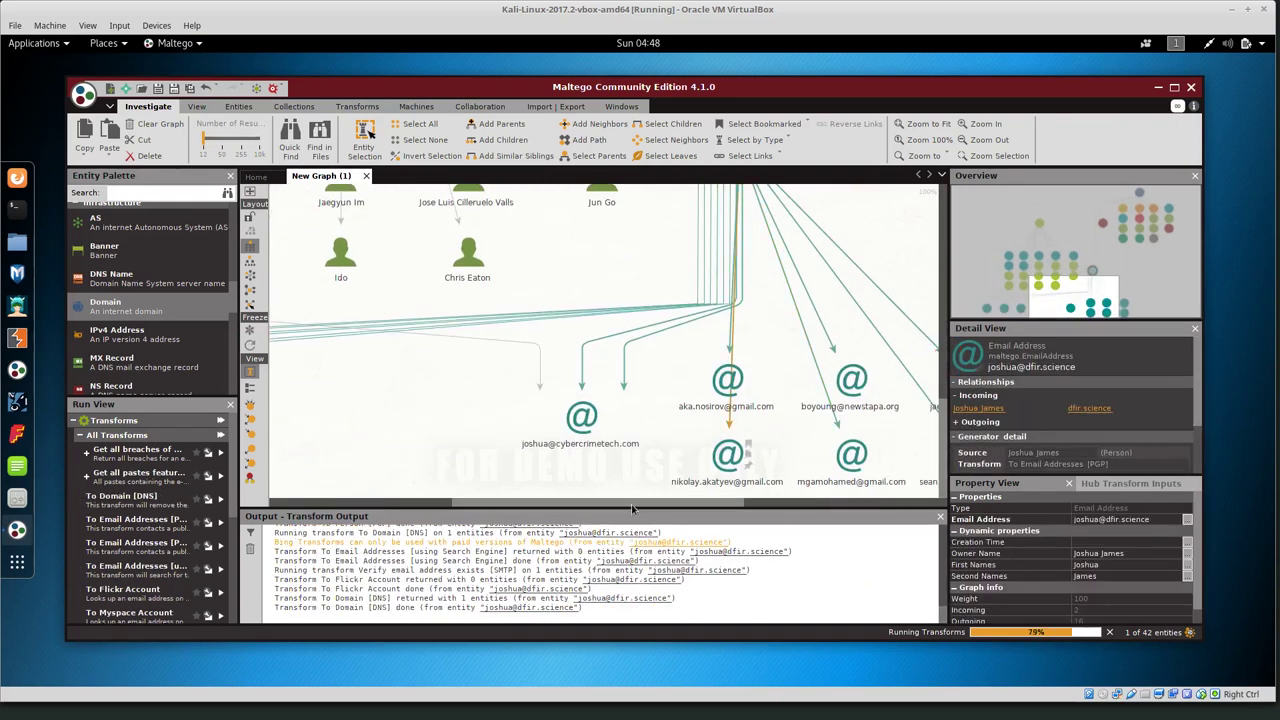
Step: Inspect the two new Gmail address nodes, comparing them with the original e-mail entity
left_click_drag(625, 504, 735, 510)
left_click(770, 436)
left_click(877, 284)
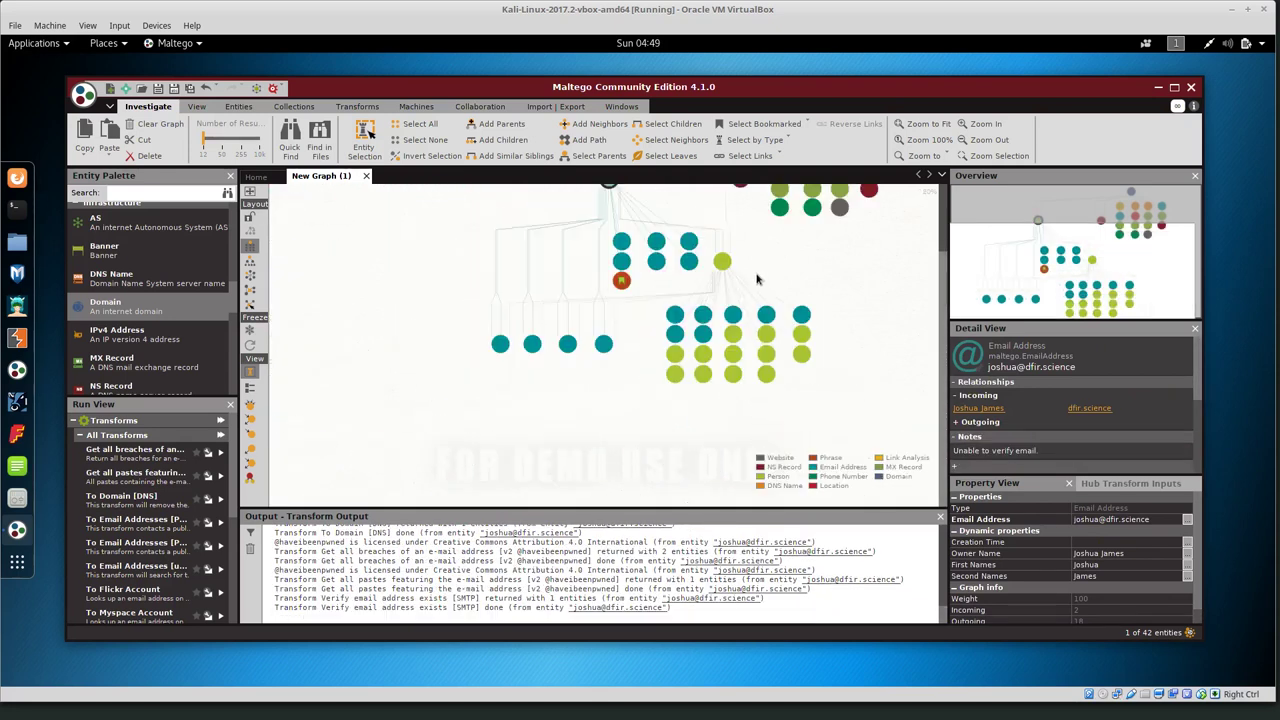
scroll(757, 280, "up", 3)
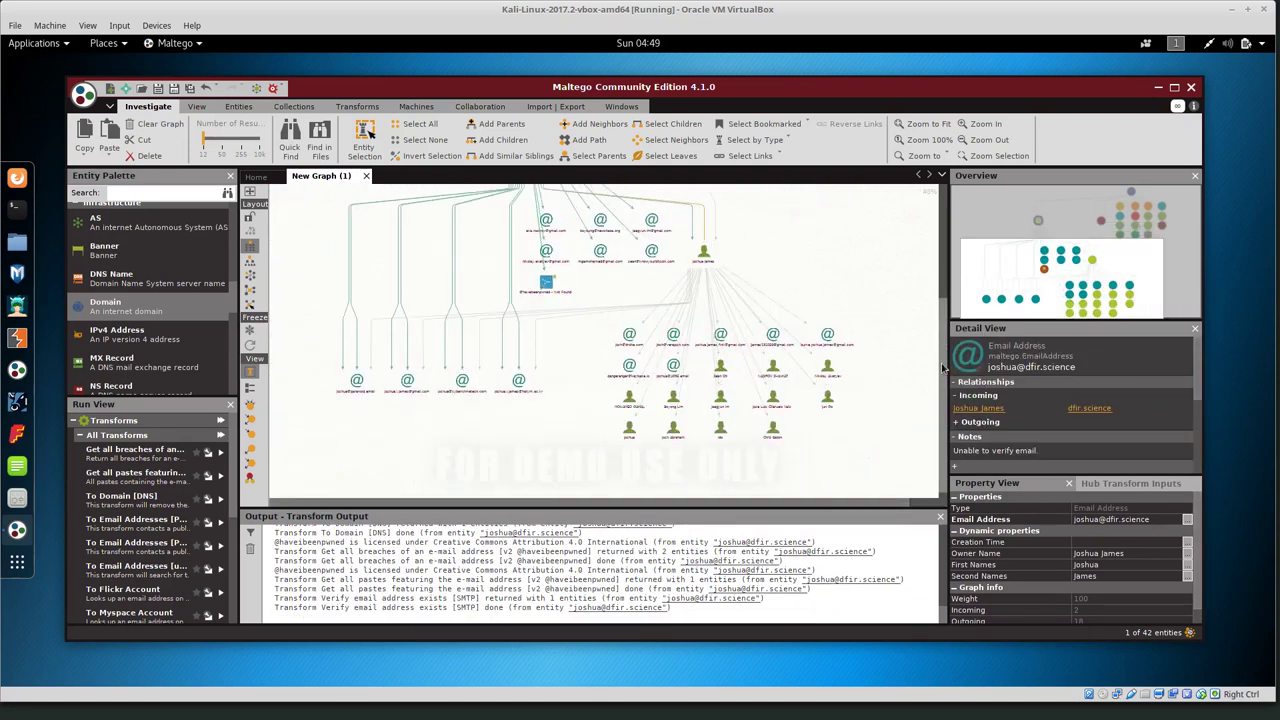
mouse_move(942, 368)
left_mouse_down()
mouse_move(937, 272)
mouse_move(940, 360)
left_mouse_up()
left_click(627, 412)
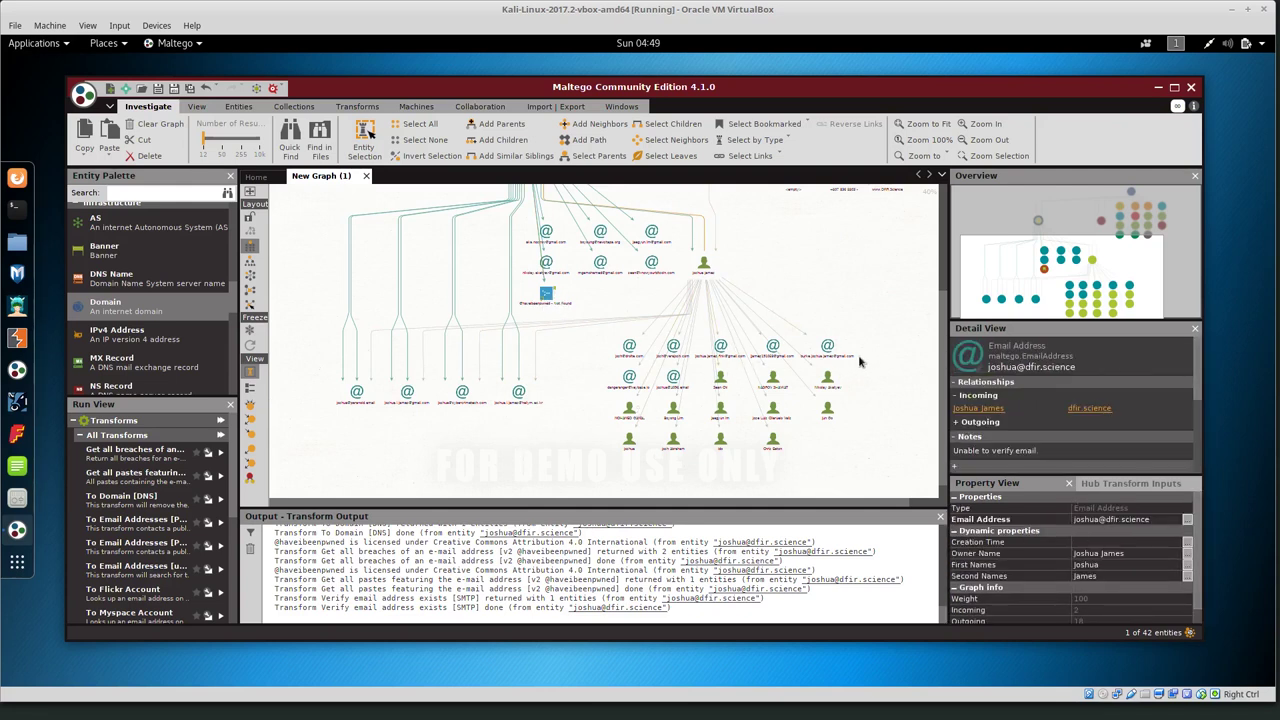
left_click(943, 428)
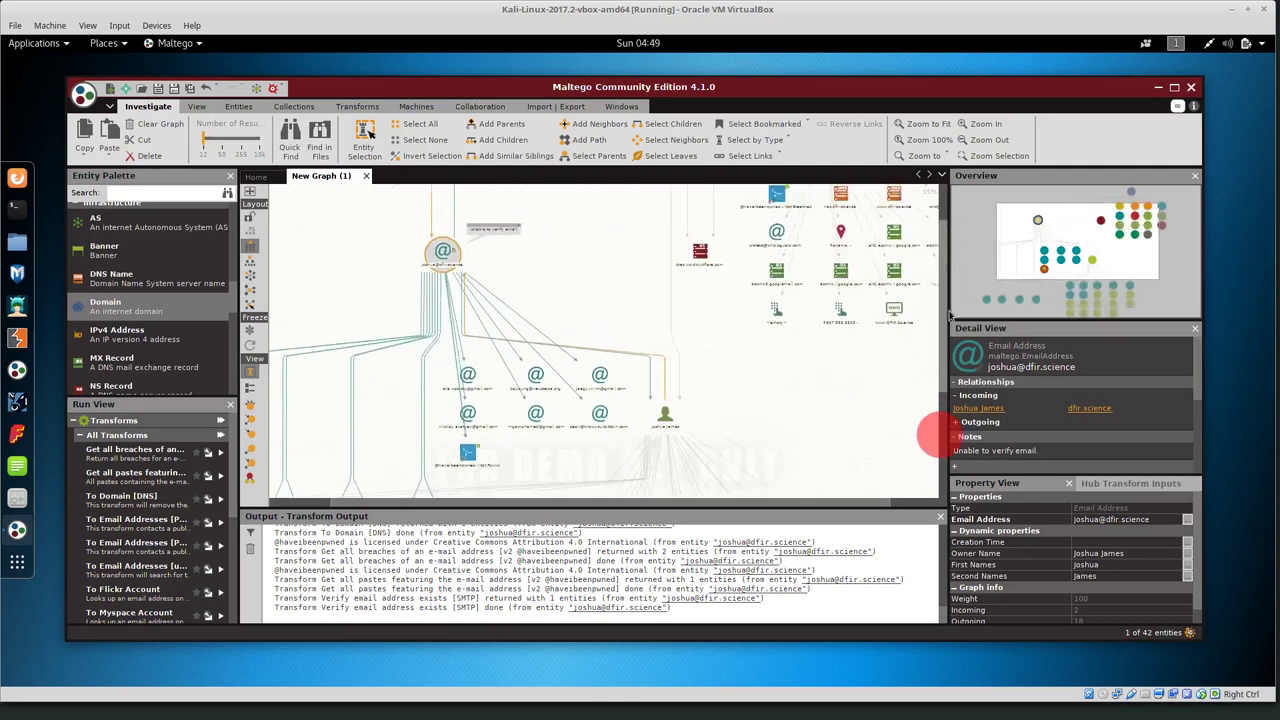
left_click_drag(665, 502, 728, 504)
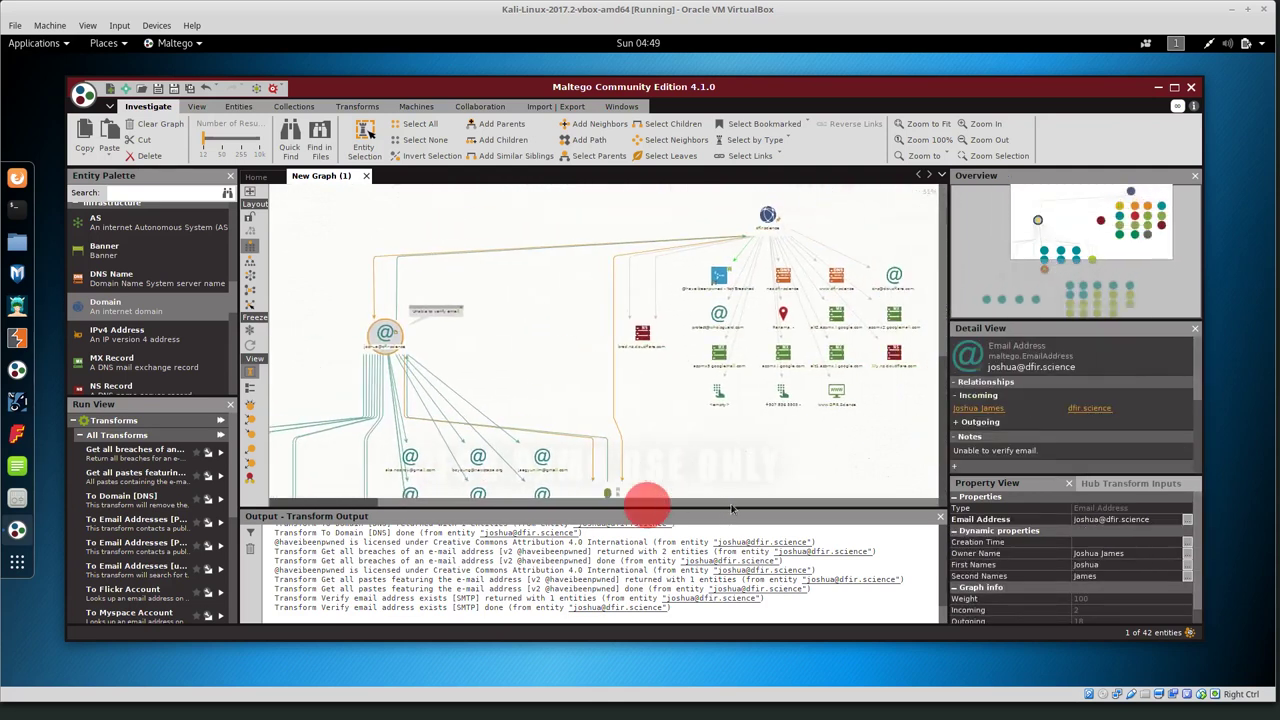
left_click(767, 215)
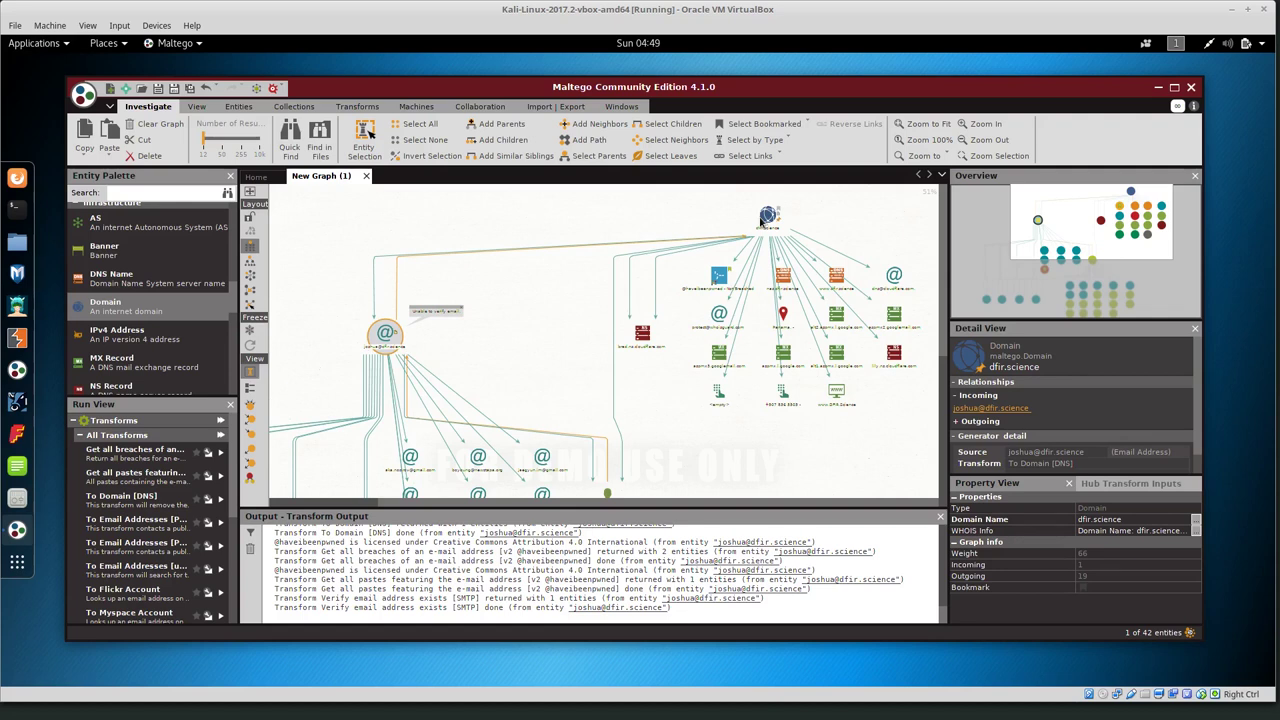
scroll(746, 350, "up", 2)
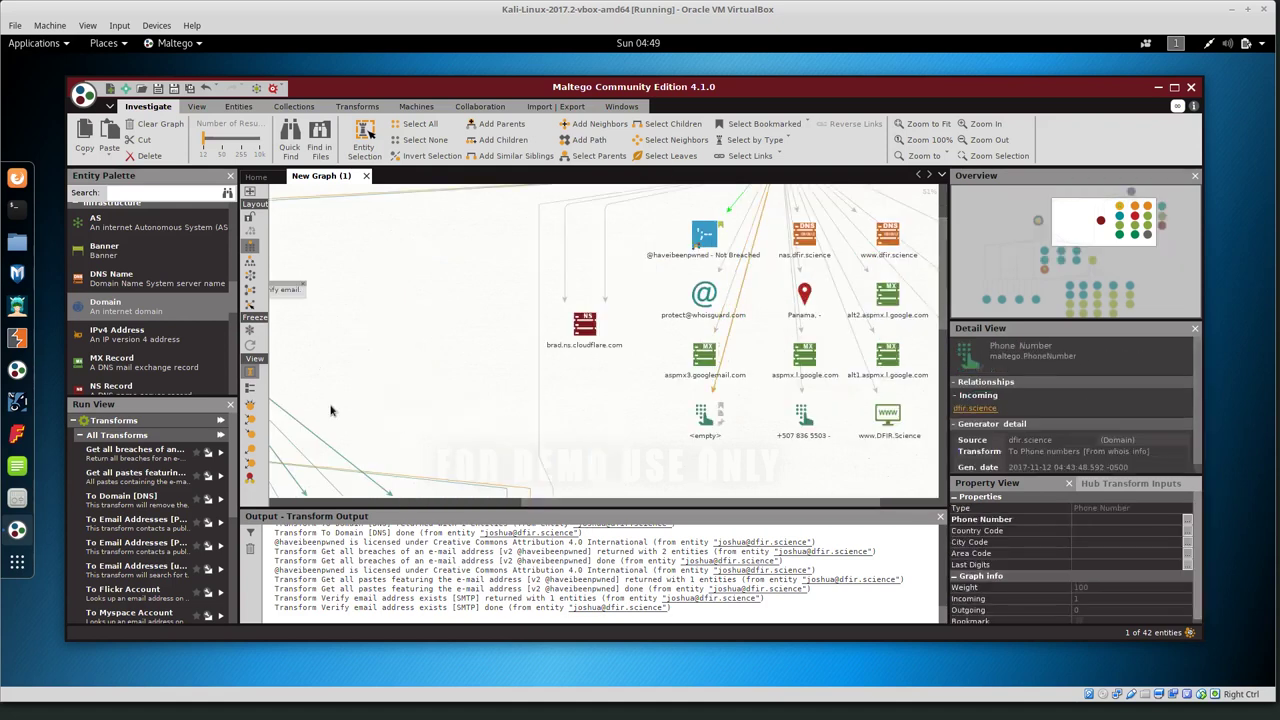
left_click_drag(576, 511, 586, 500)
scroll(786, 351, "up", 3)
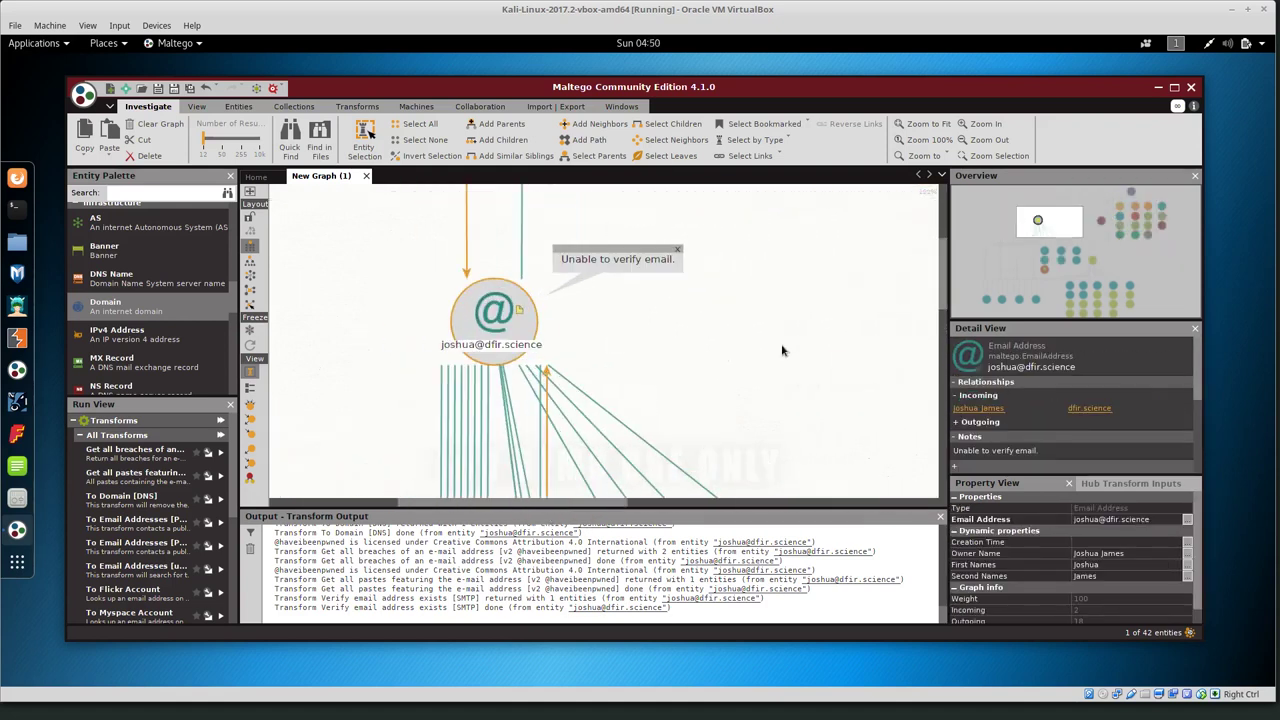
left_click_drag(945, 289, 940, 397)
left_click(680, 340)
scroll(680, 345, "down", 5)
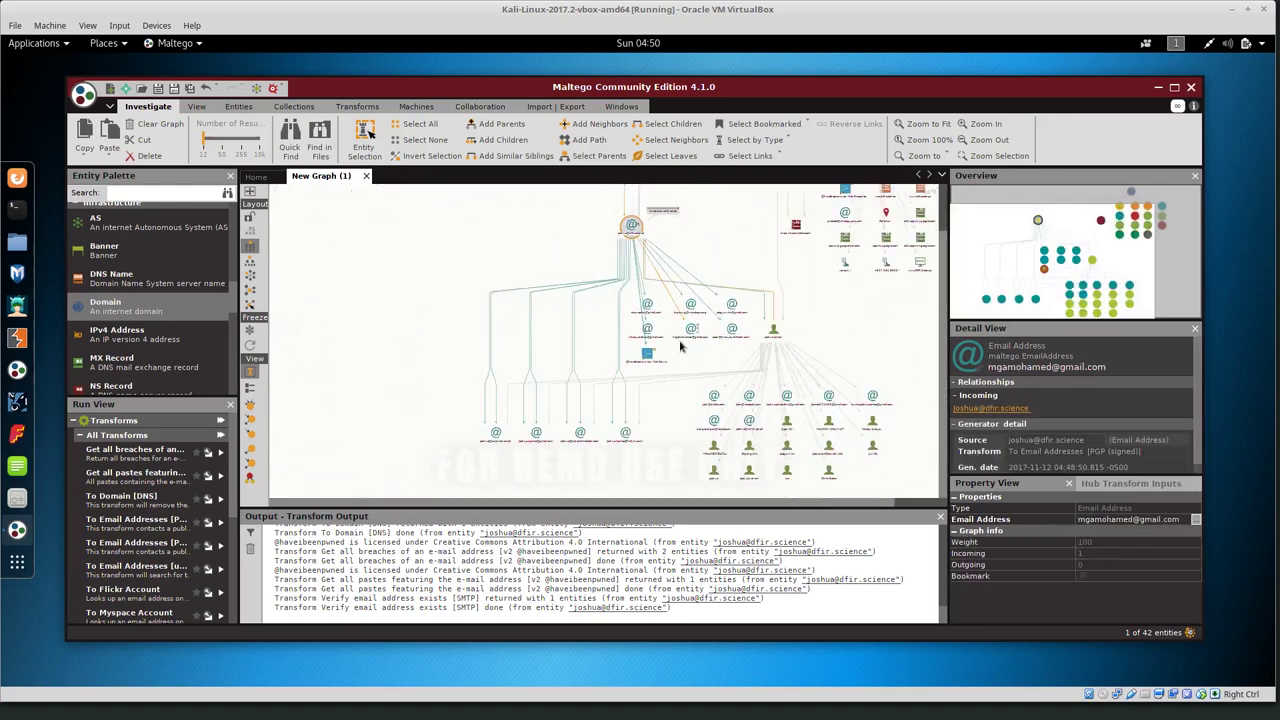
left_click(655, 481)
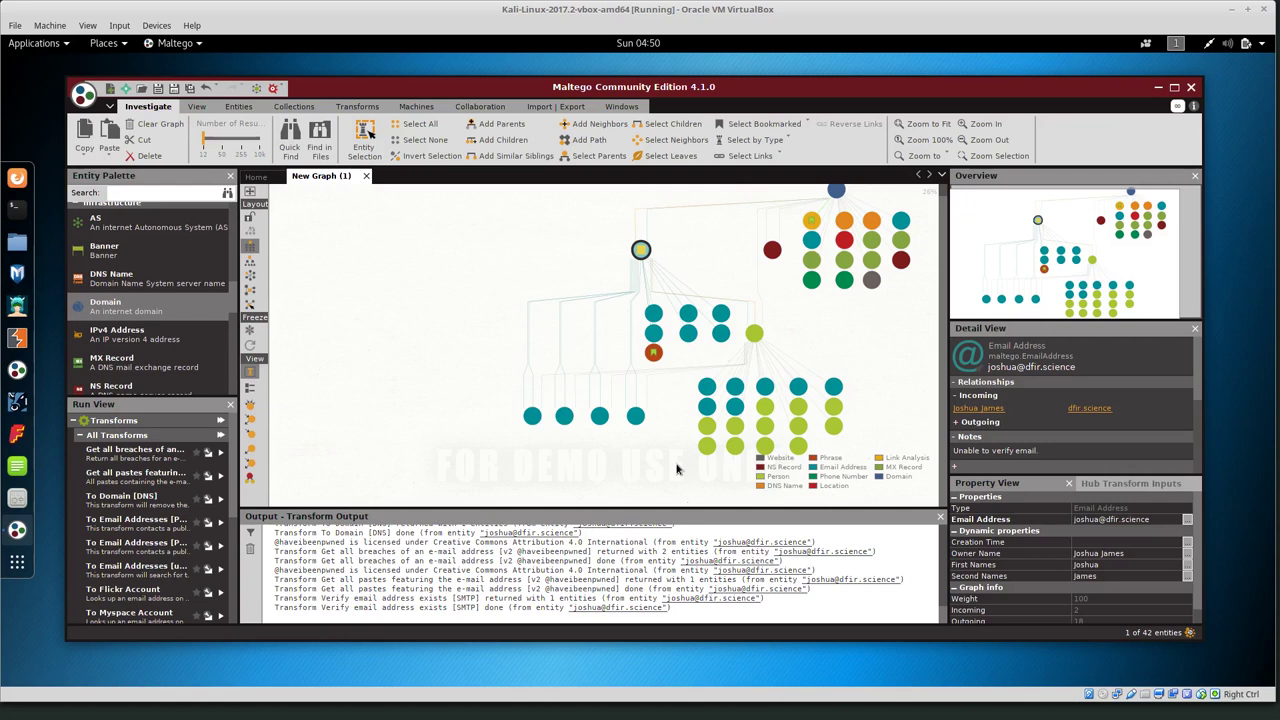
scroll(141, 282, "down", 2)
scroll(141, 282, "down", 2)
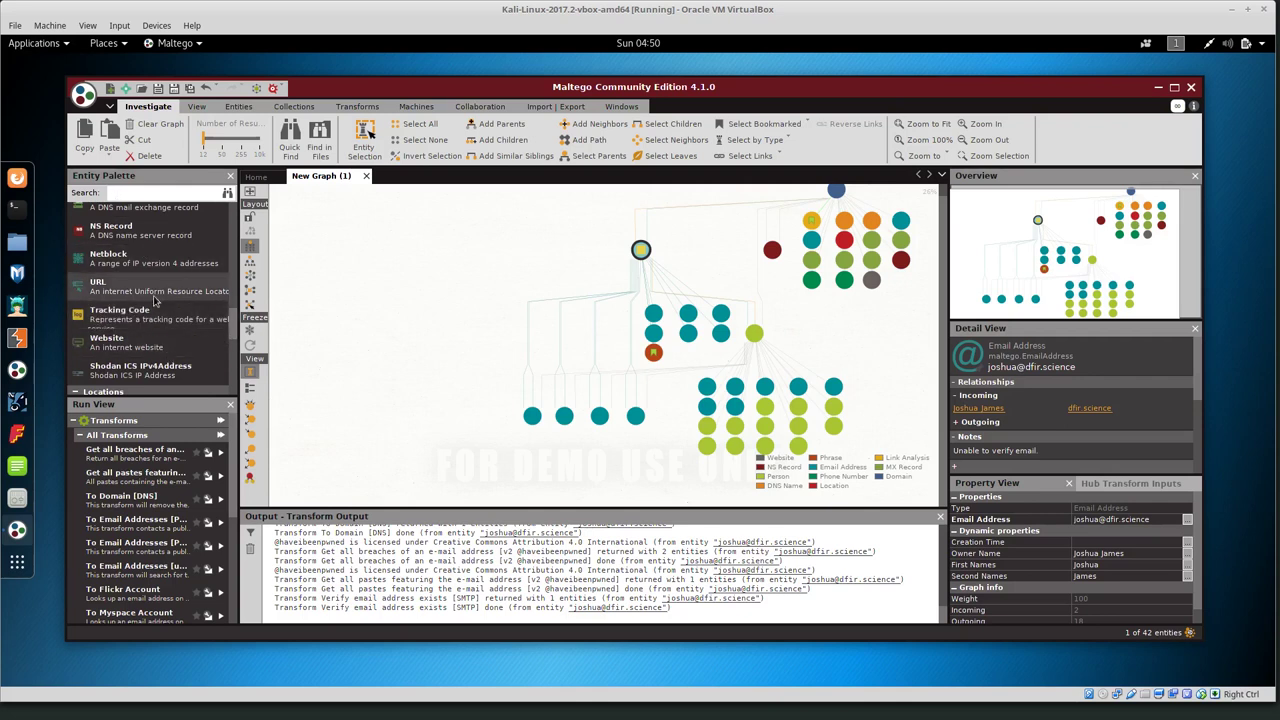
scroll(155, 300, "down", 8)
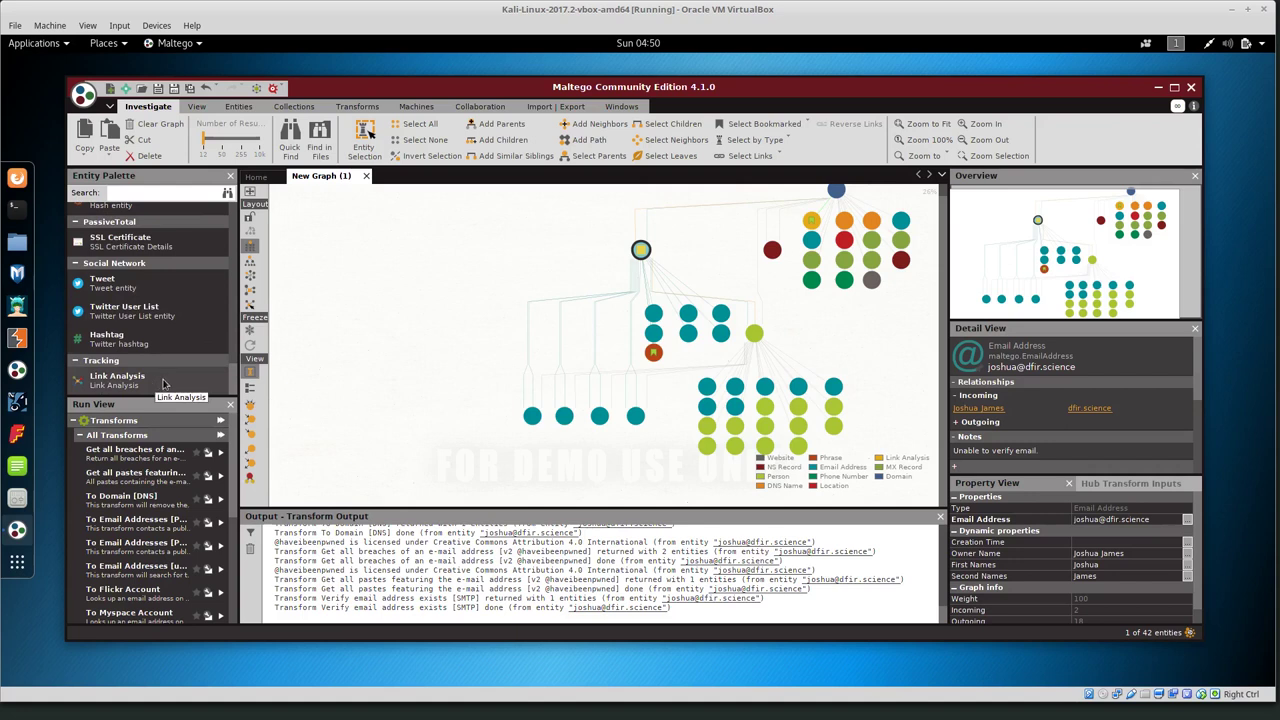
scroll(165, 385, "up", 8)
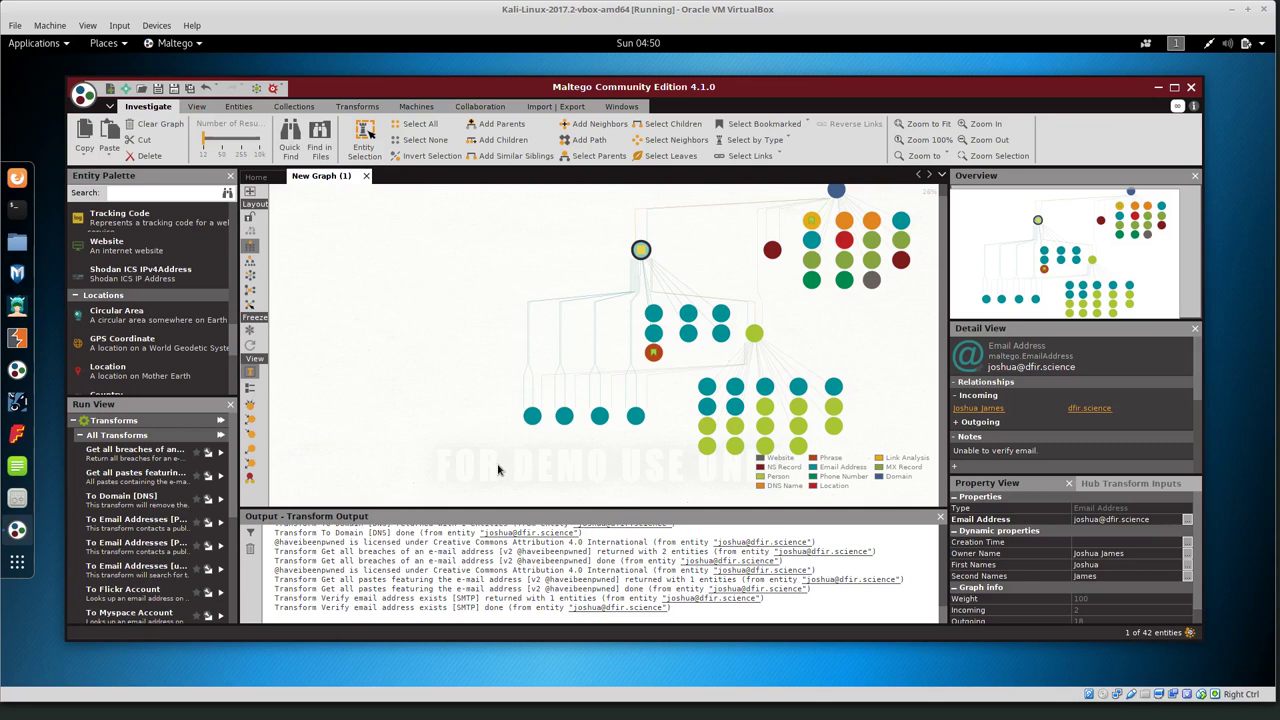
left_click(652, 313)
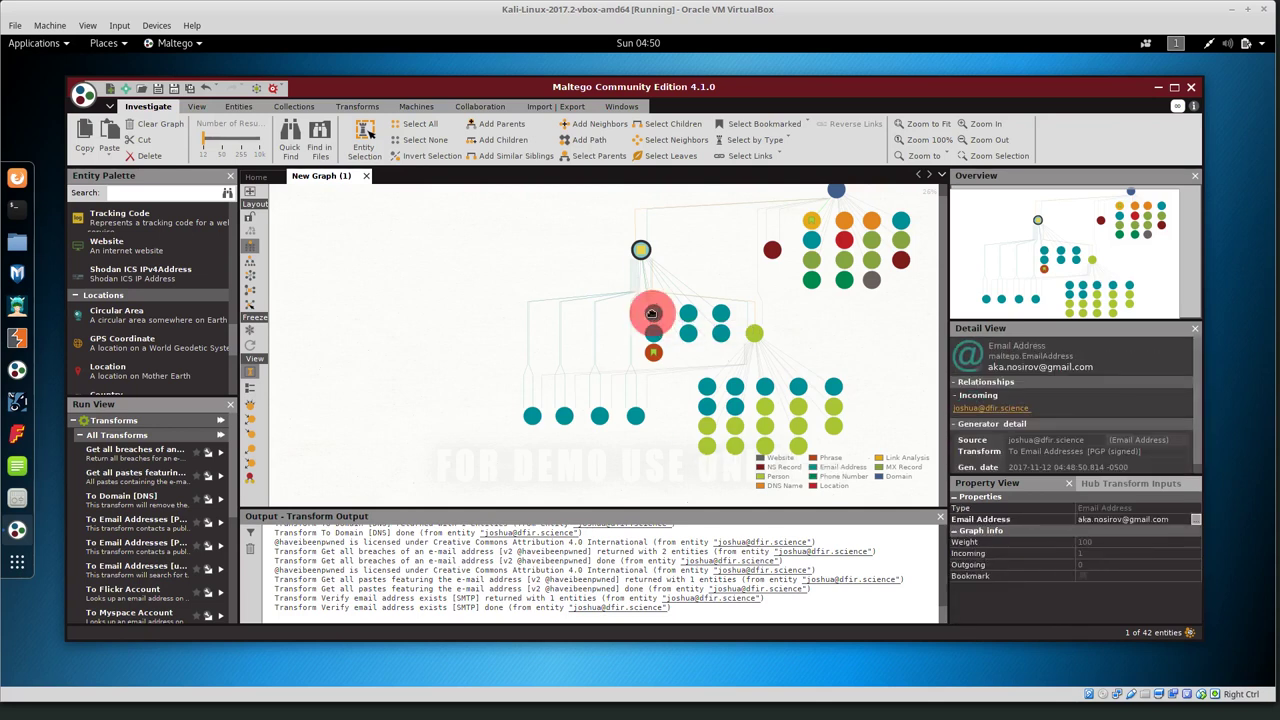
right_click(652, 313)
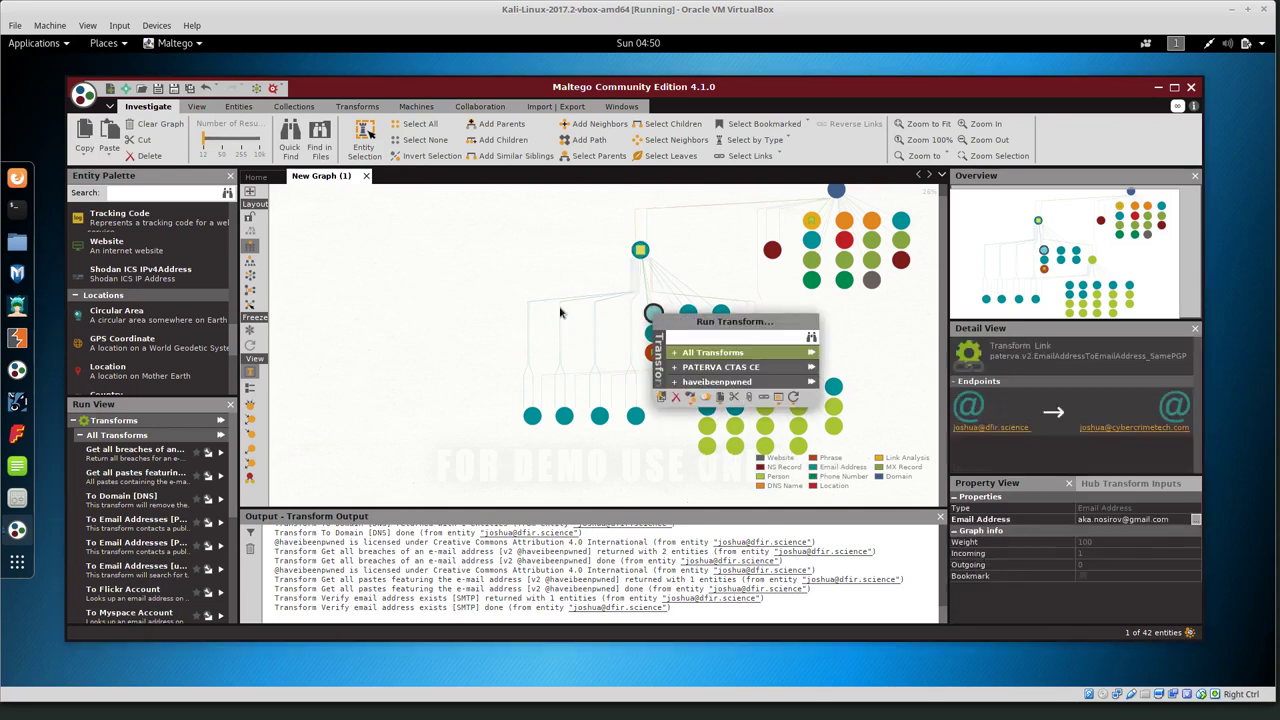
left_click(403, 297)
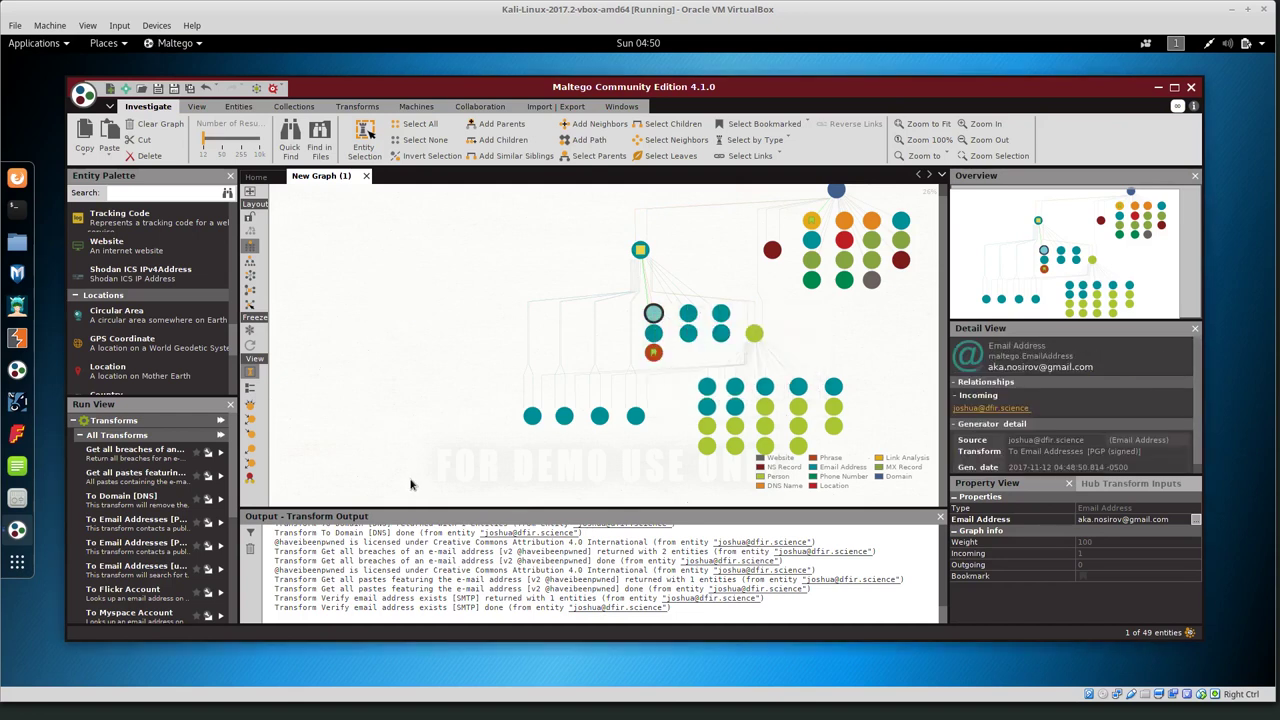